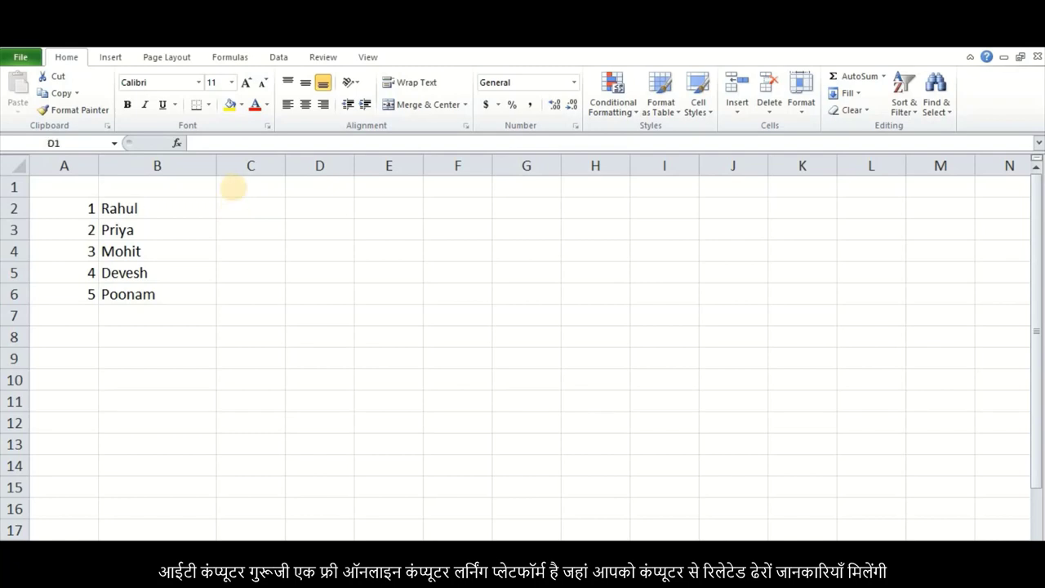
- Insert a blank row at row 2, above the name list
{"action": "left_click", "coordinate": [345, 193]}
{"action": "key", "text": "Left"}
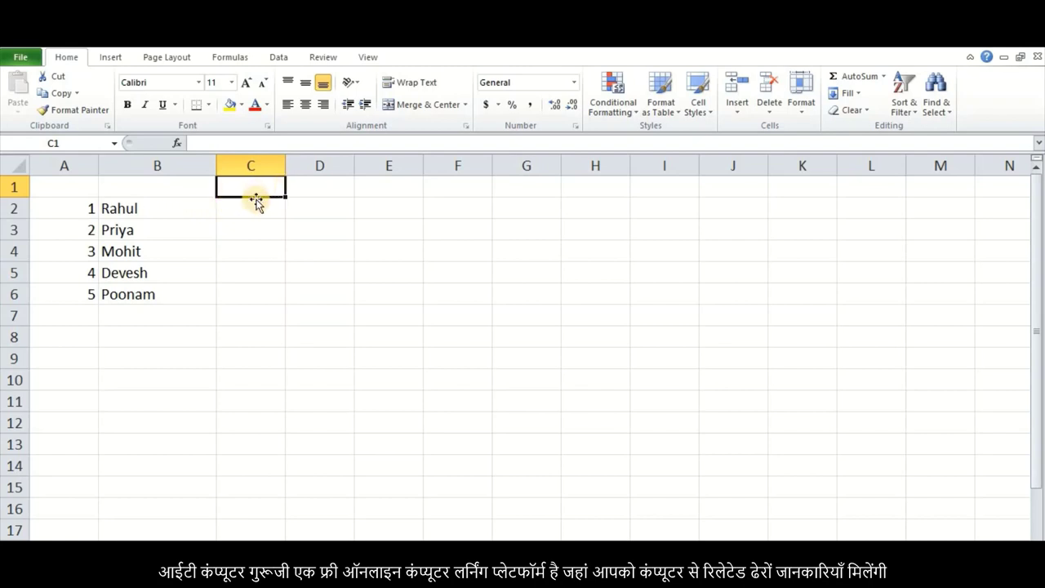
{"action": "right_click", "coordinate": [11, 210]}
{"action": "left_click", "coordinate": [52, 307]}
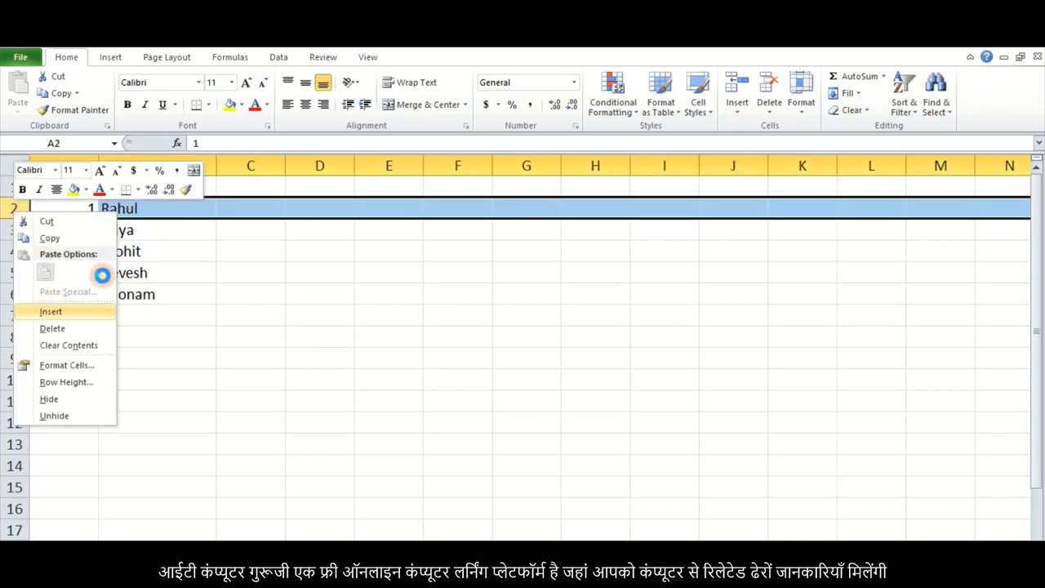
- Enter the start date 01-01-2019 in cell C1
{"action": "left_click", "coordinate": [269, 203]}
{"action": "left_click", "coordinate": [261, 187]}
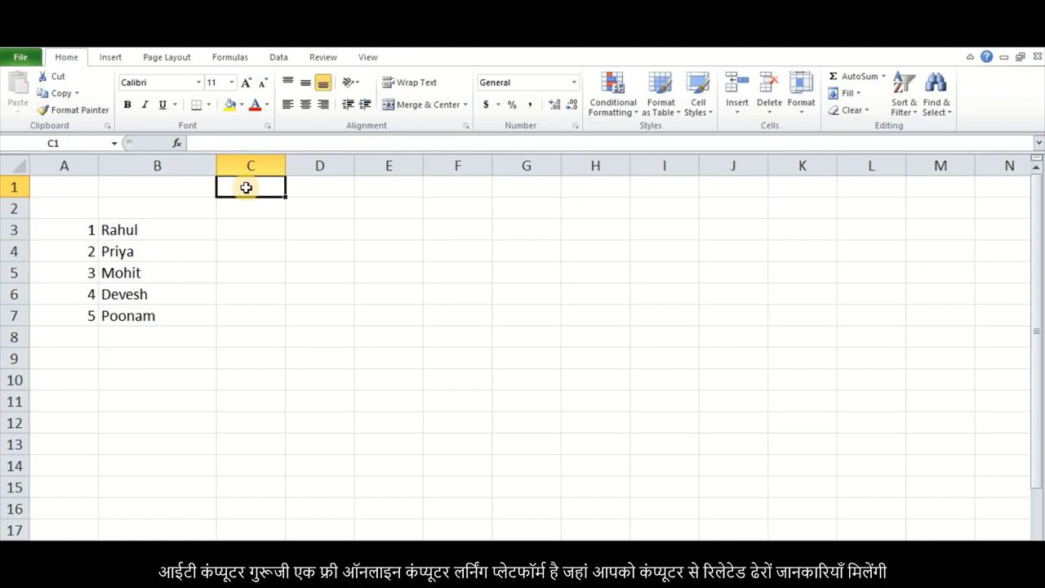
{"action": "type", "text": "01-01-2019"}
{"action": "key", "text": "ctrl+Return"}
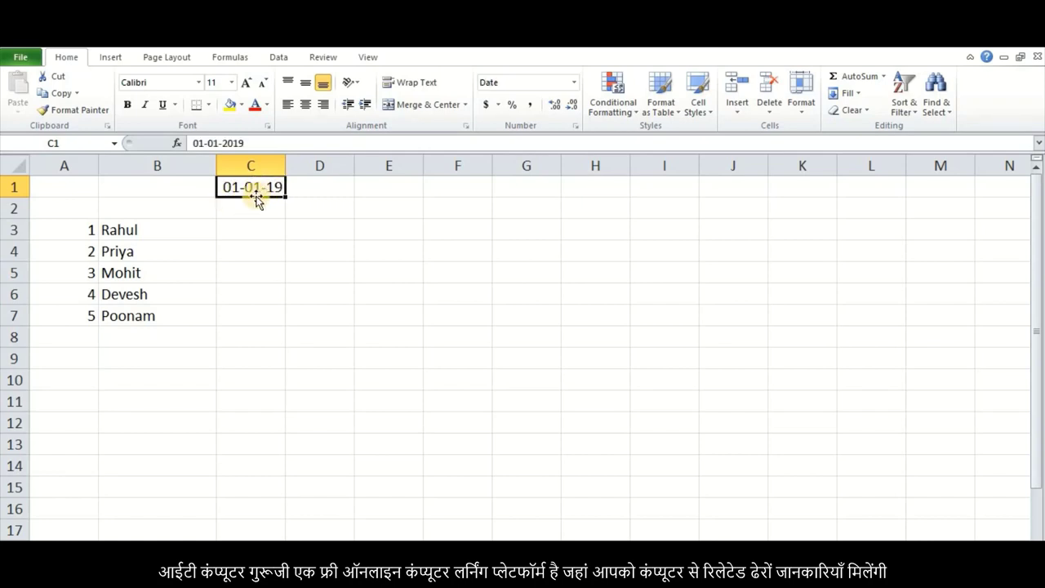
{"action": "left_click", "coordinate": [244, 186]}
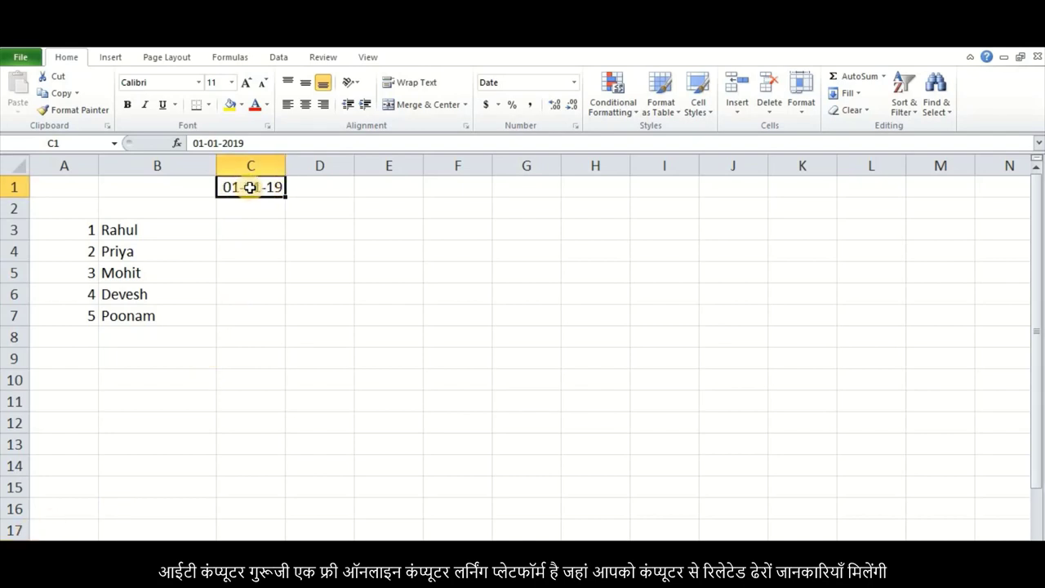
{"action": "left_click", "coordinate": [251, 187]}
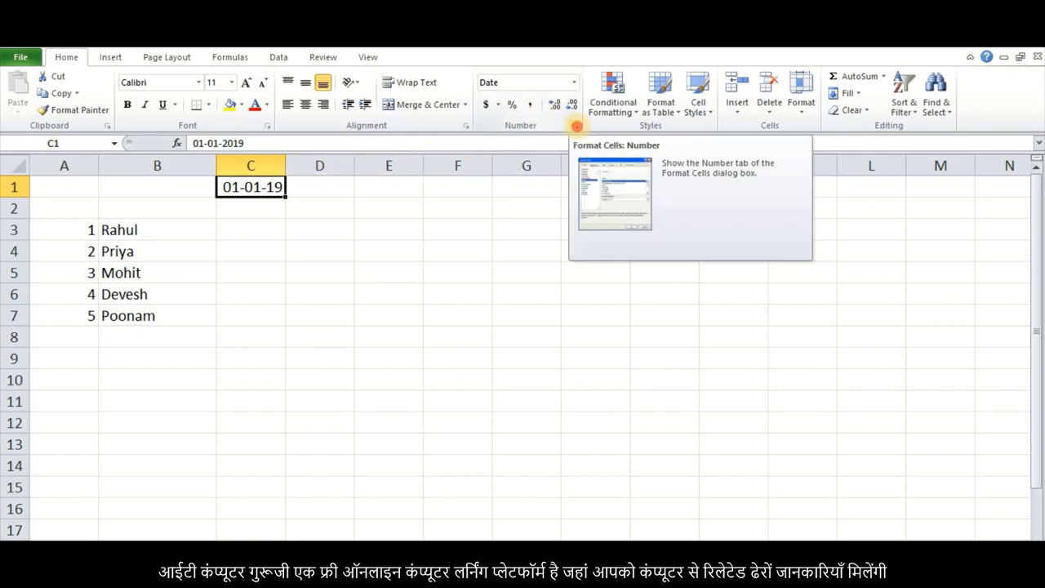
- Give C1 the custom format dd, then fill day numbers from 01 across row 1
{"action": "left_click", "coordinate": [576, 126]}
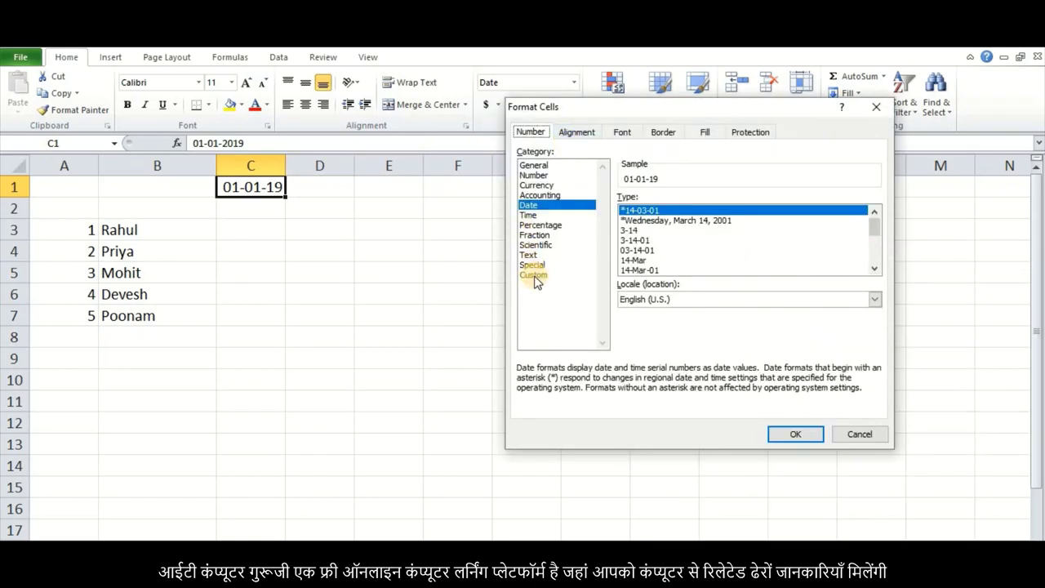
{"action": "left_click", "coordinate": [550, 277]}
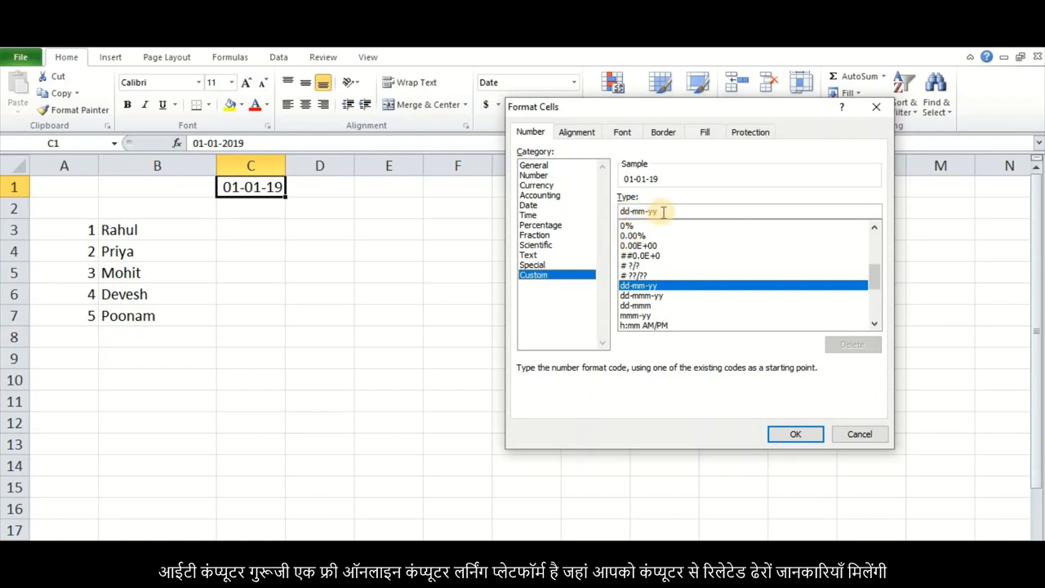
{"action": "key", "text": "BackSpace"}
{"action": "key", "text": "BackSpace"}
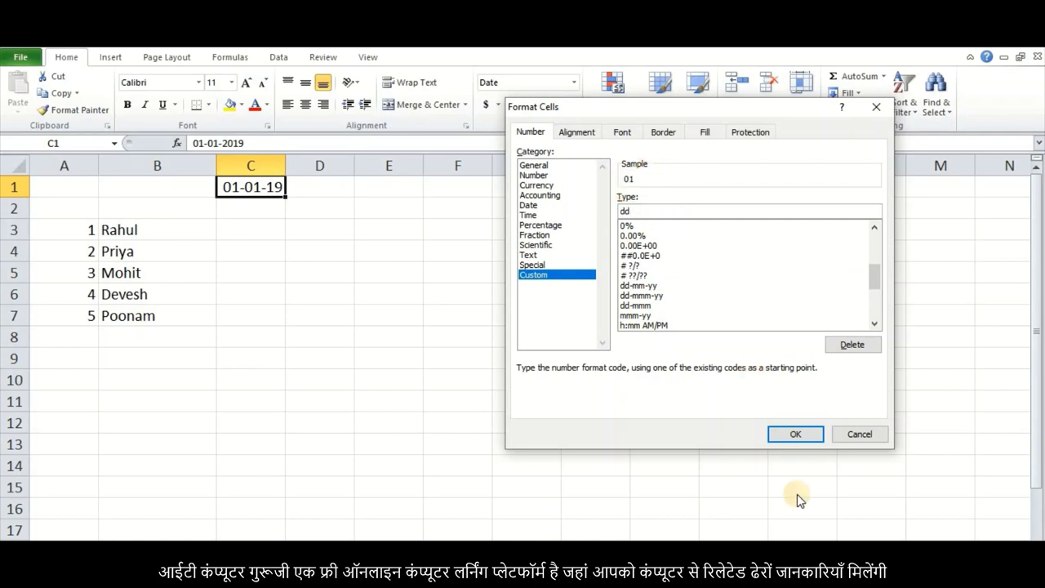
{"action": "left_click", "coordinate": [796, 435]}
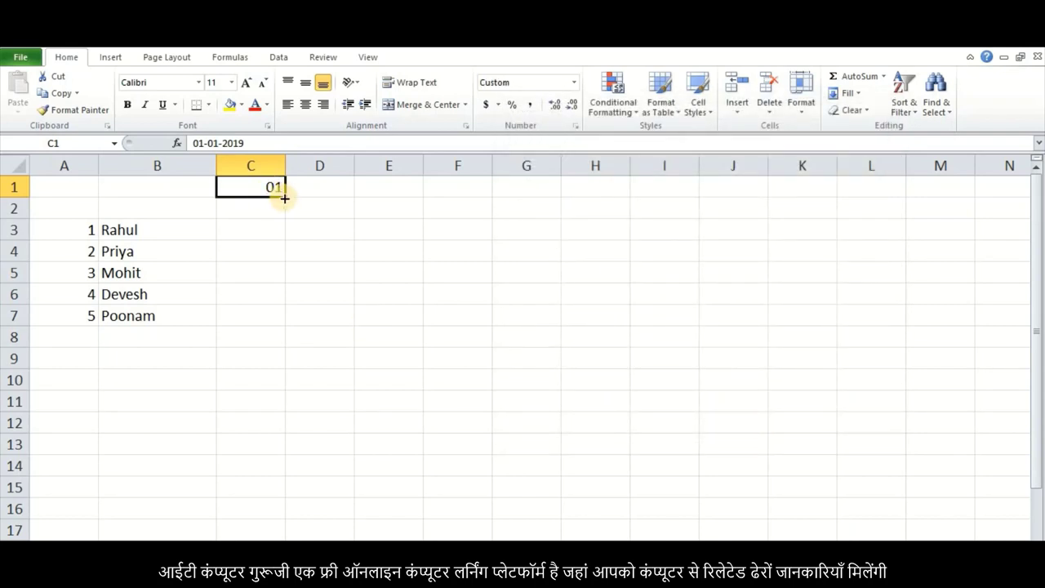
{"action": "left_click_drag", "start_coordinate": [285, 197], "coordinate": [979, 196]}
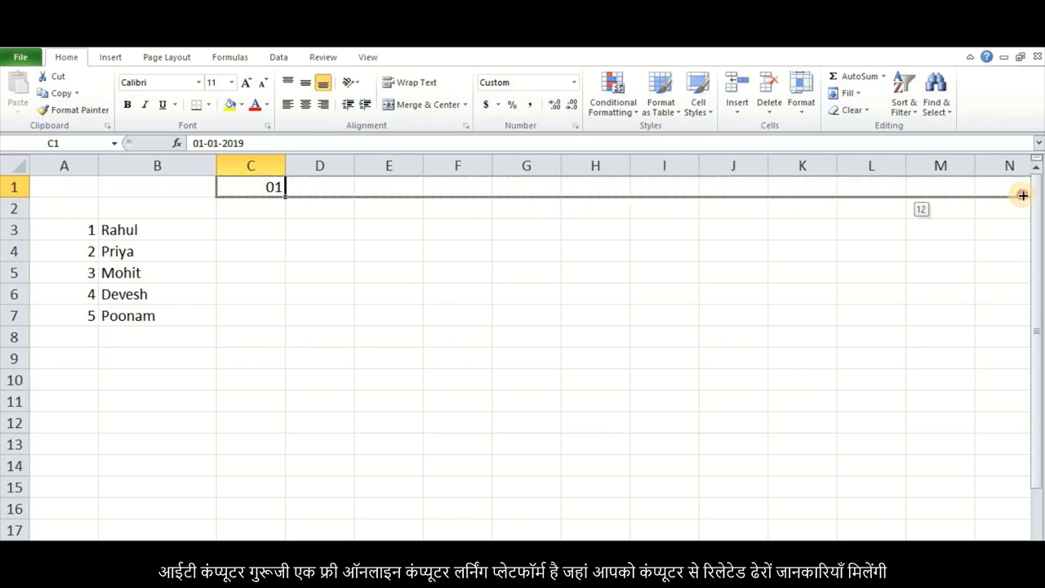
{"action": "left_click_drag", "start_coordinate": [980, 196], "coordinate": [1020, 196]}
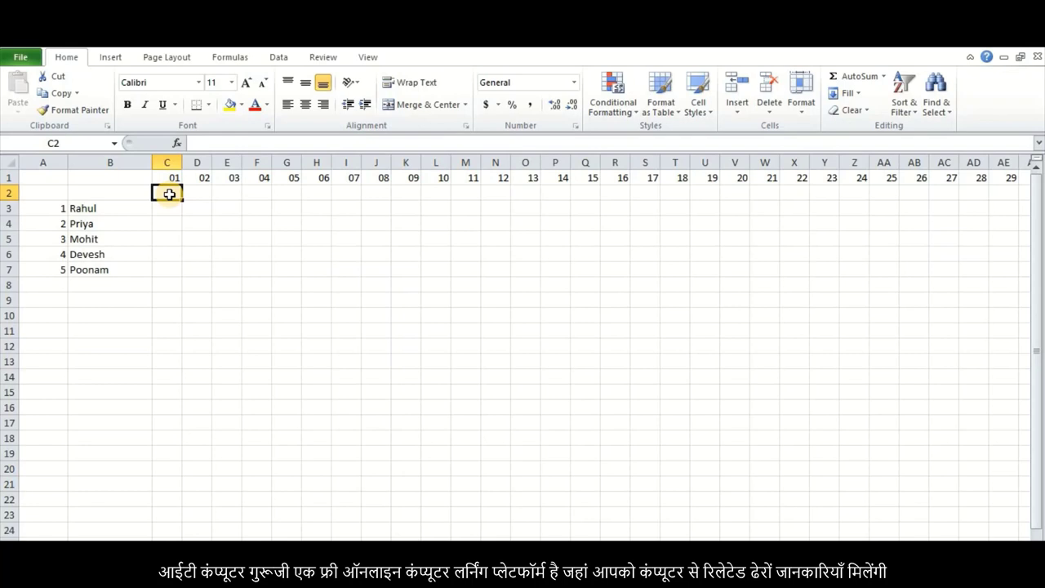
- Enter =TEXT(C1,"ddd") in C2 to show the weekday of the date
{"action": "type", "text": "="}
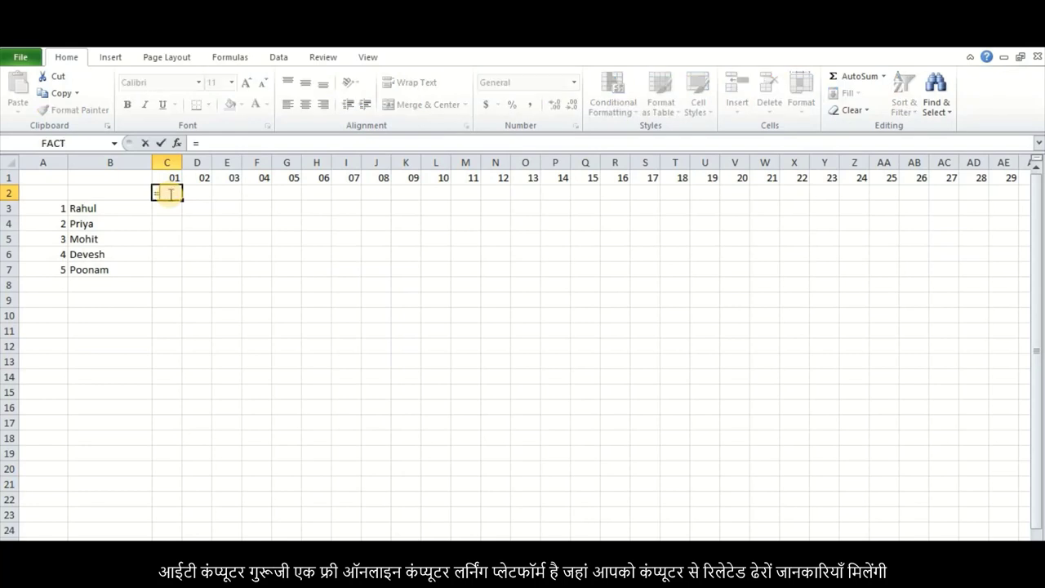
{"action": "type", "text": "text"}
{"action": "key", "text": "Tab"}
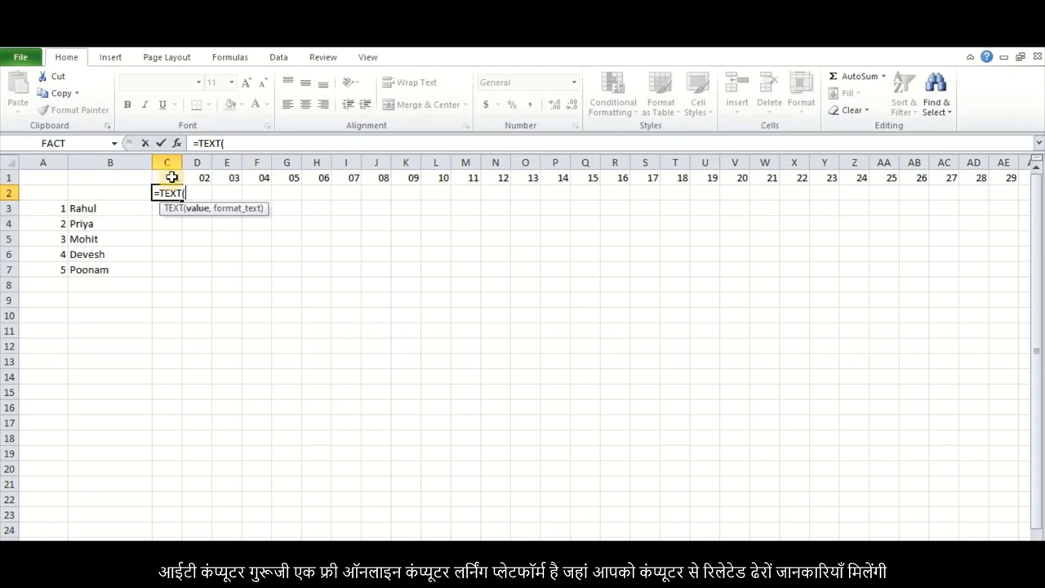
{"action": "left_click", "coordinate": [171, 177]}
{"action": "type", "text": ",\"ddd"}
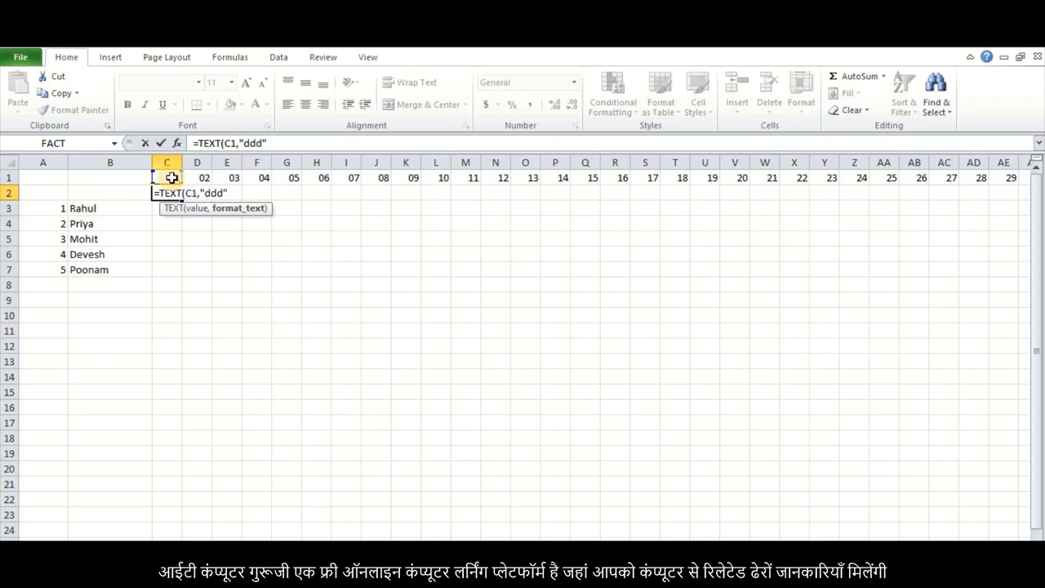
{"action": "key", "text": "Return"}
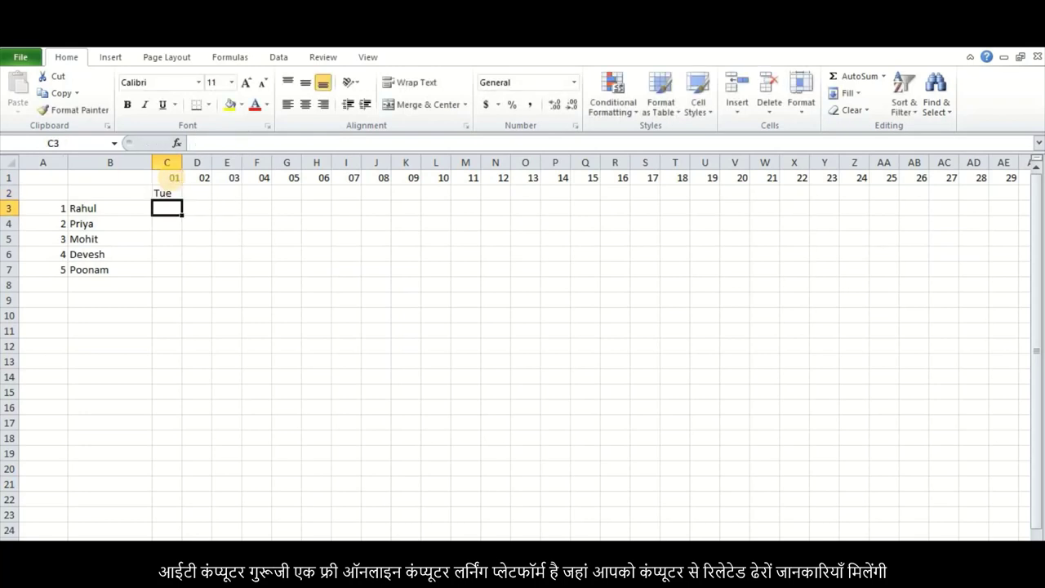
- Try the full weekday format "dddd" in C2, then undo back to "ddd"
{"action": "left_click", "coordinate": [172, 178]}
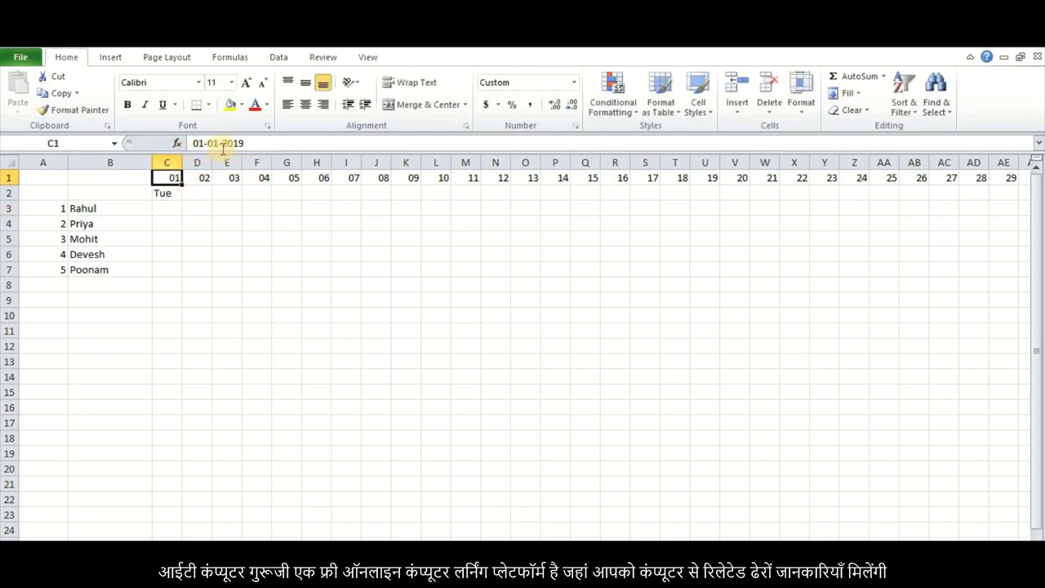
{"action": "left_click", "coordinate": [166, 196]}
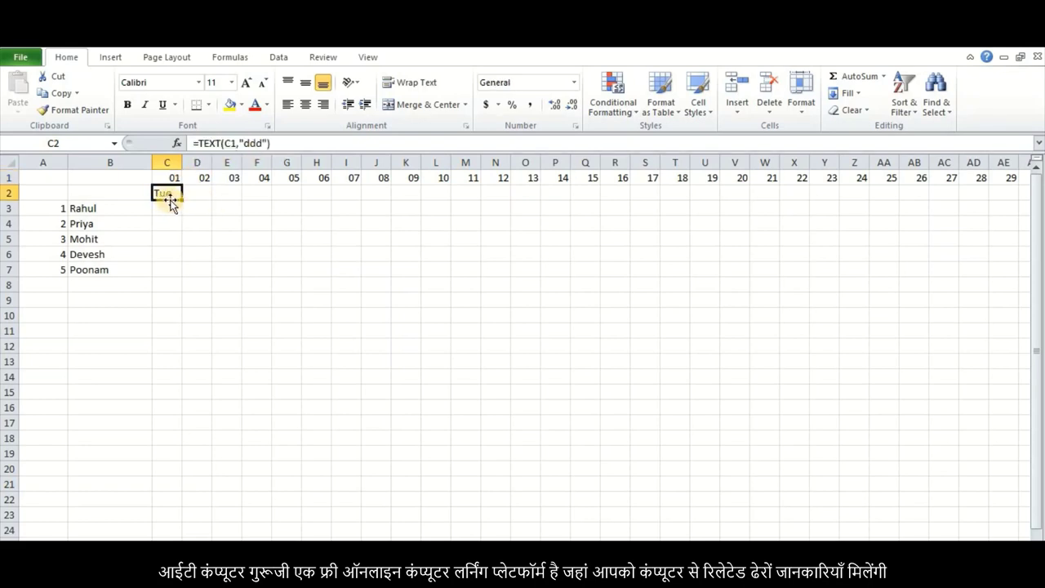
{"action": "left_click", "coordinate": [265, 142]}
{"action": "type", "text": "d"}
{"action": "key", "text": "Return"}
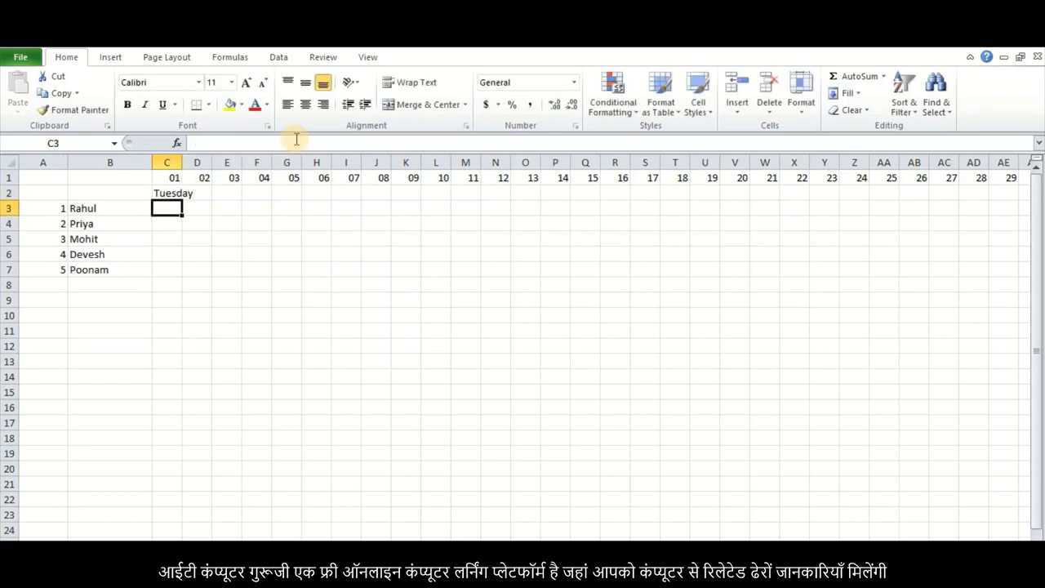
{"action": "key", "text": "ctrl+z"}
- Copy the weekday formula across row 2 through day 31, then select the attendance grid from C3
{"action": "left_click_drag", "start_coordinate": [184, 199], "coordinate": [1007, 190]}
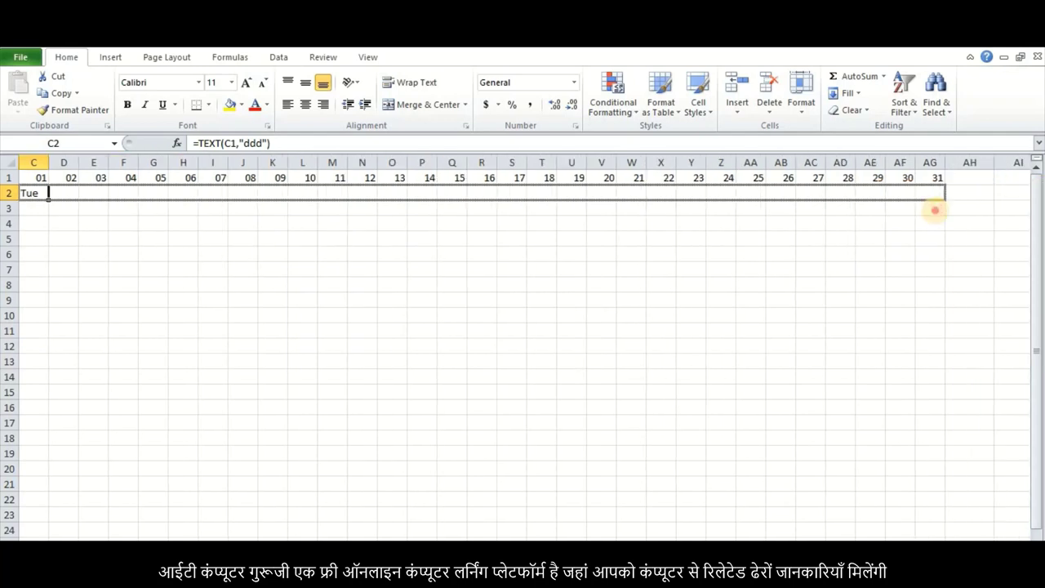
{"action": "left_click_drag", "start_coordinate": [1007, 190], "coordinate": [932, 208]}
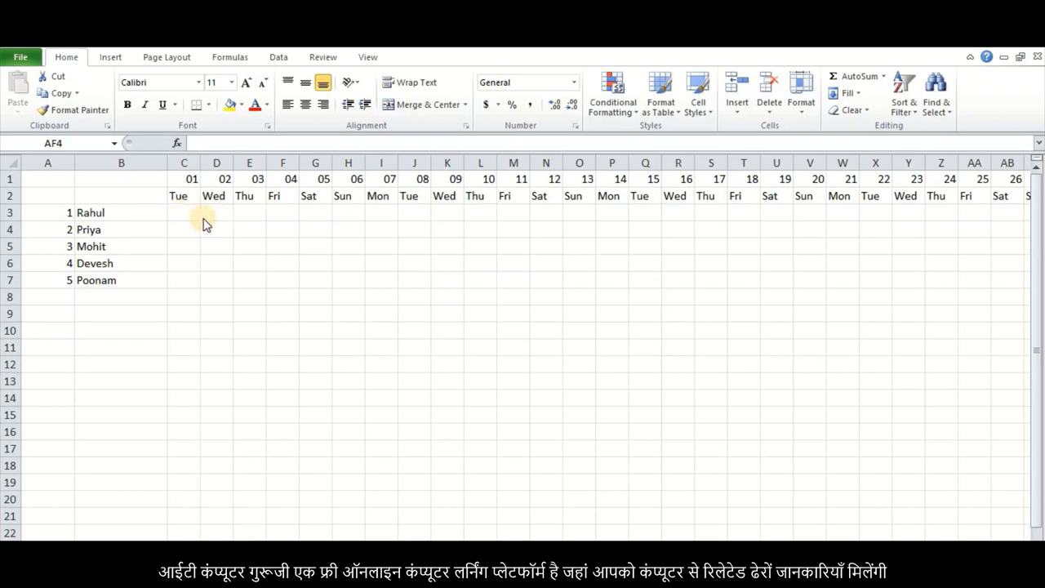
{"action": "left_click", "coordinate": [185, 215]}
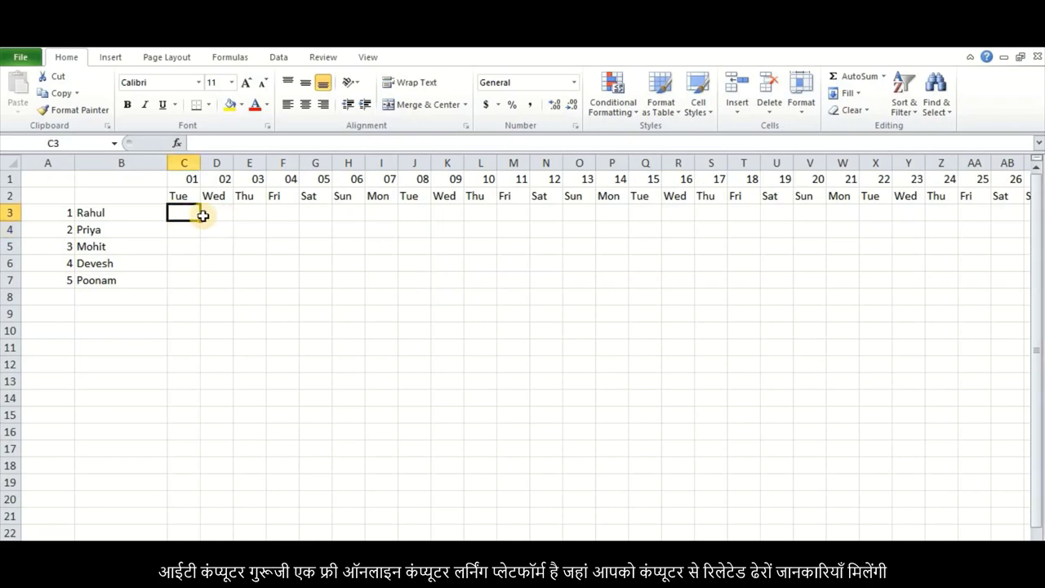
{"action": "left_click", "coordinate": [250, 213]}
{"action": "left_click", "coordinate": [287, 213]}
{"action": "left_click", "coordinate": [183, 213]}
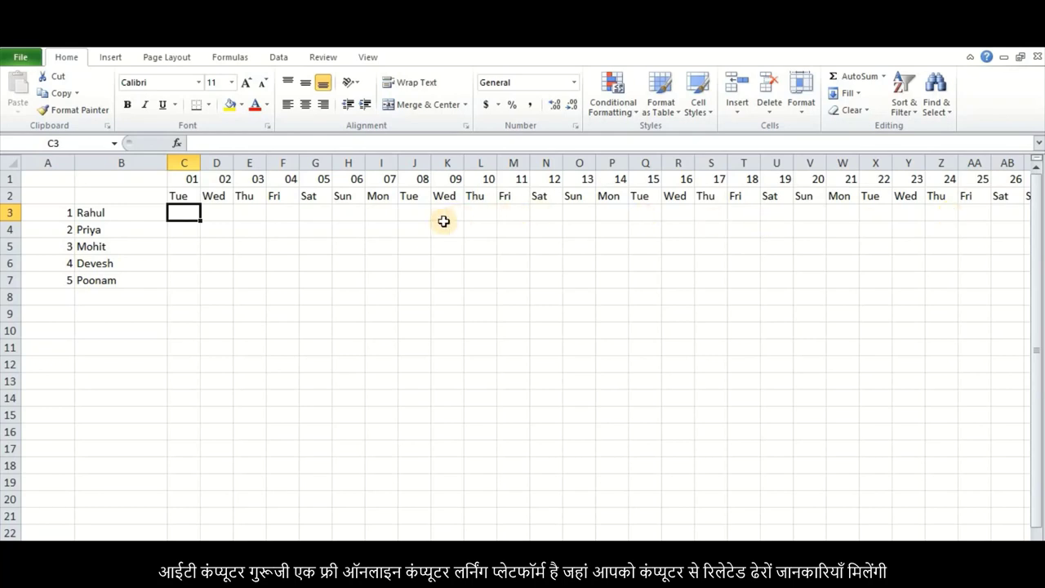
{"action": "left_click_drag", "start_coordinate": [205, 223], "coordinate": [948, 280]}
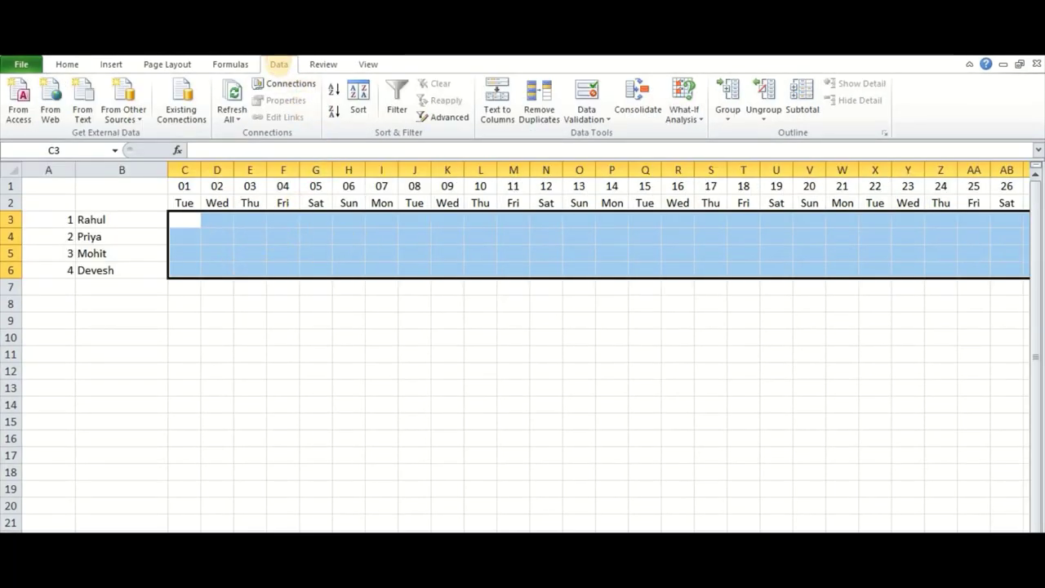
- Restrict the selected attendance cells to a List validation with source P,A,H
{"action": "left_click", "coordinate": [606, 120]}
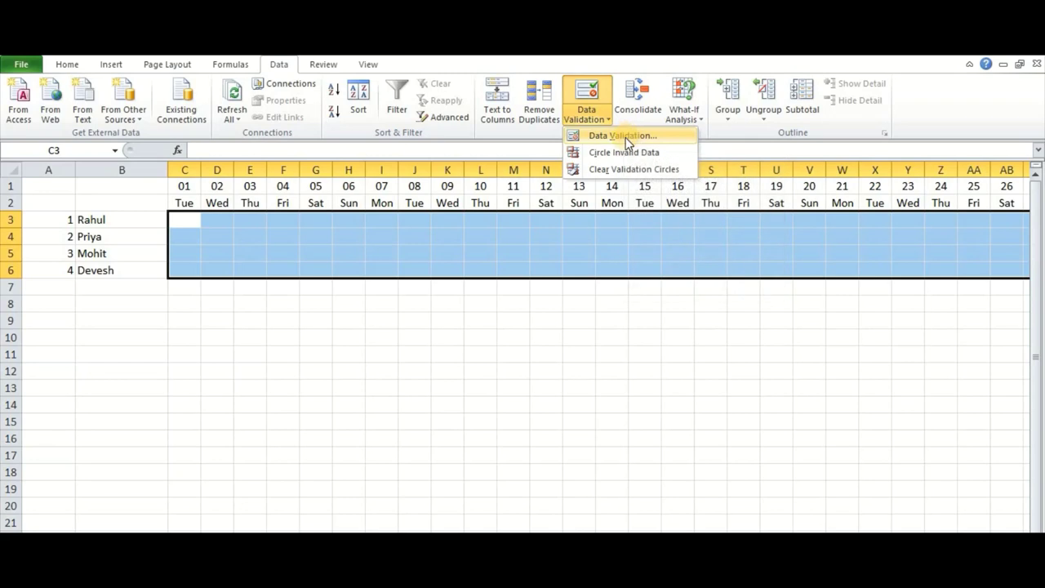
{"action": "left_click", "coordinate": [623, 137]}
{"action": "left_click", "coordinate": [595, 135]}
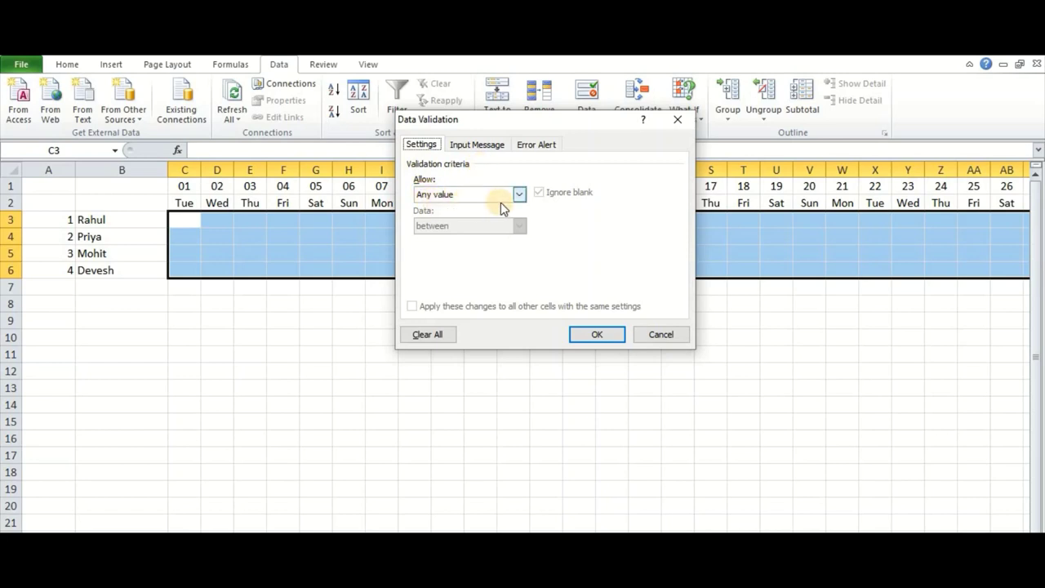
{"action": "left_click", "coordinate": [520, 196]}
{"action": "left_click", "coordinate": [432, 236]}
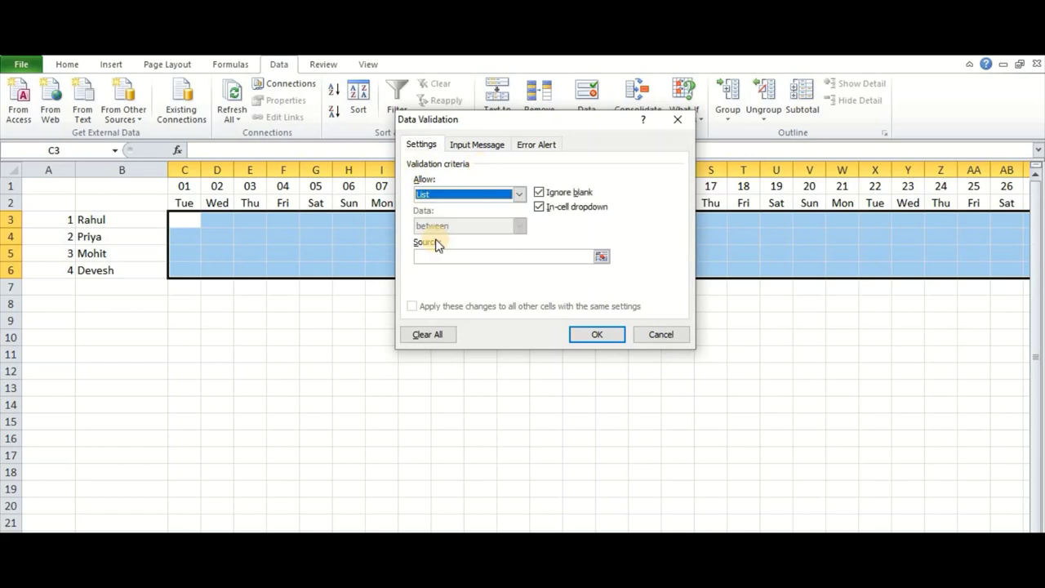
{"action": "left_click", "coordinate": [428, 256]}
{"action": "type", "text": "P,A,H"}
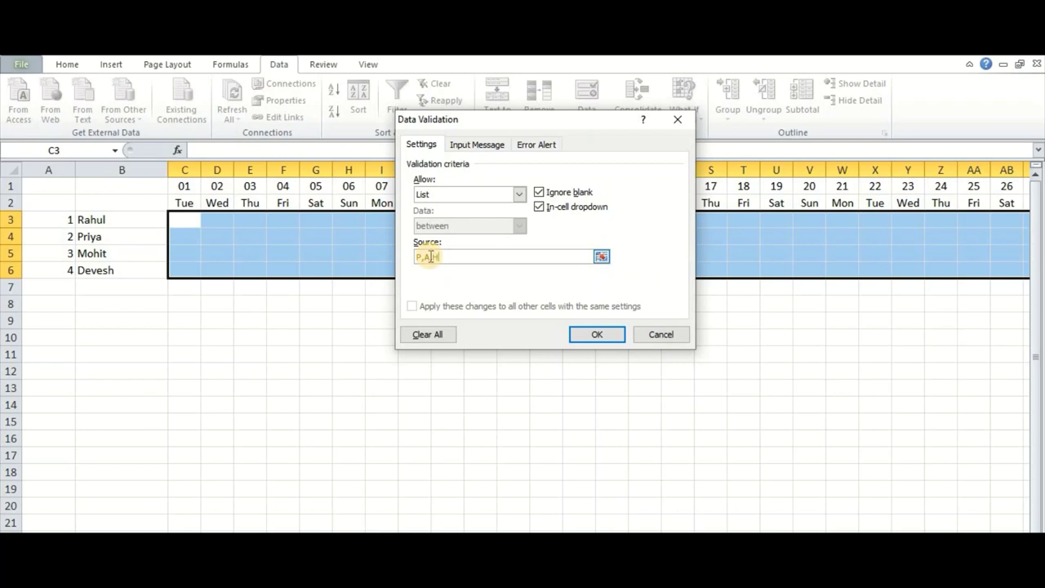
{"action": "left_click", "coordinate": [592, 334]}
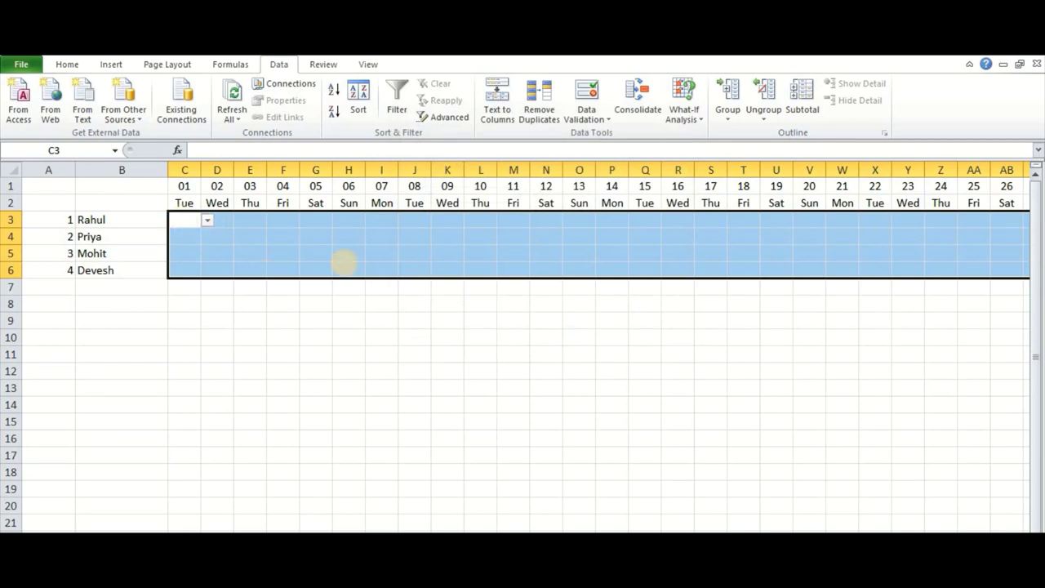
- Check that several grid cells now offer the attendance dropdown
{"action": "left_click", "coordinate": [380, 236]}
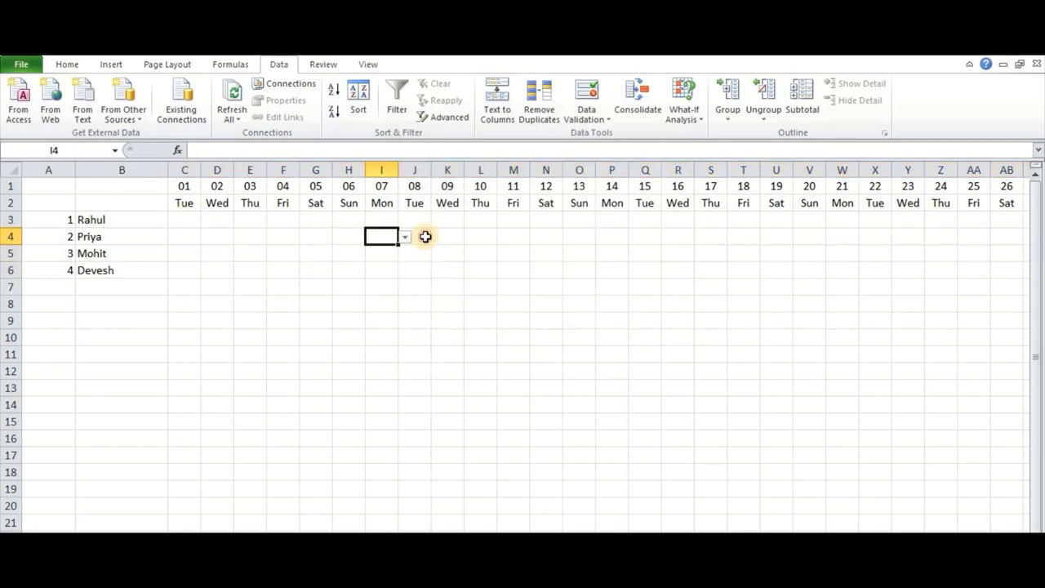
{"action": "left_click", "coordinate": [415, 236]}
{"action": "left_click", "coordinate": [480, 236]}
{"action": "left_click", "coordinate": [381, 238]}
{"action": "left_click", "coordinate": [250, 238]}
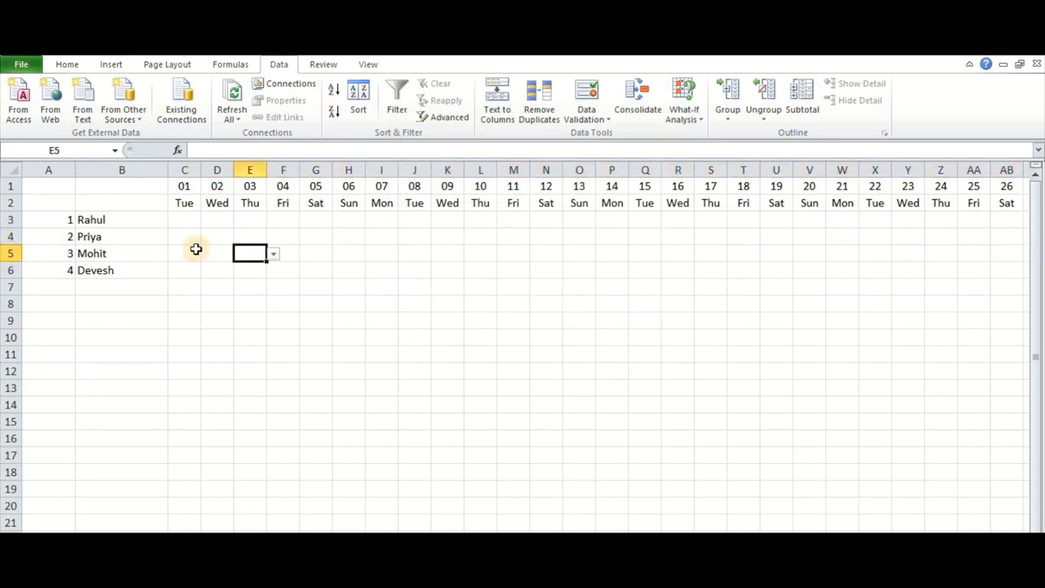
{"action": "left_click", "coordinate": [186, 237]}
- Pick sample marks from the dropdowns, such as P in C3 and A in E3
{"action": "left_click", "coordinate": [191, 220]}
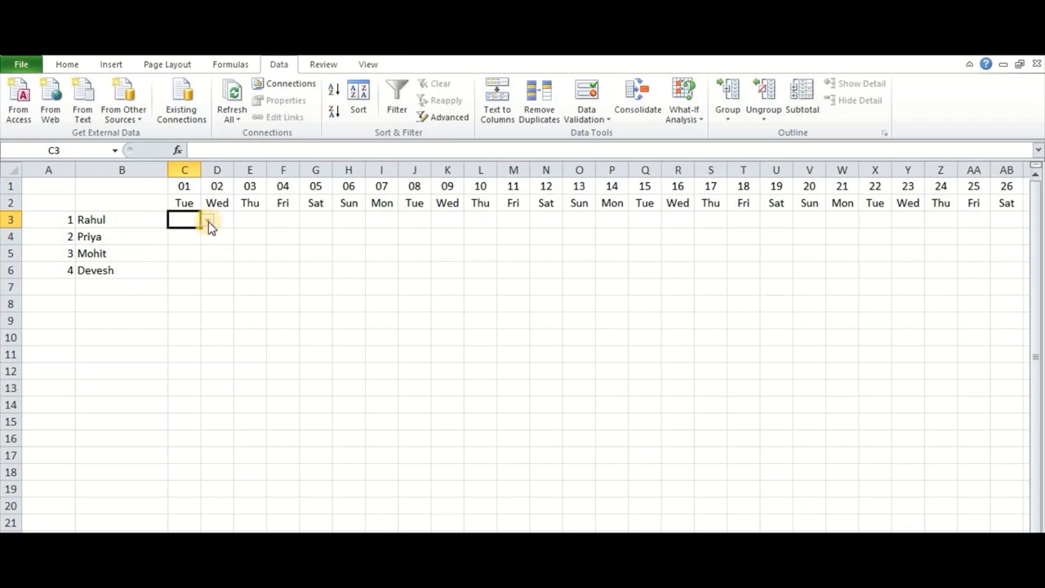
{"action": "left_click", "coordinate": [208, 222]}
{"action": "left_click", "coordinate": [186, 231]}
{"action": "left_click", "coordinate": [248, 220]}
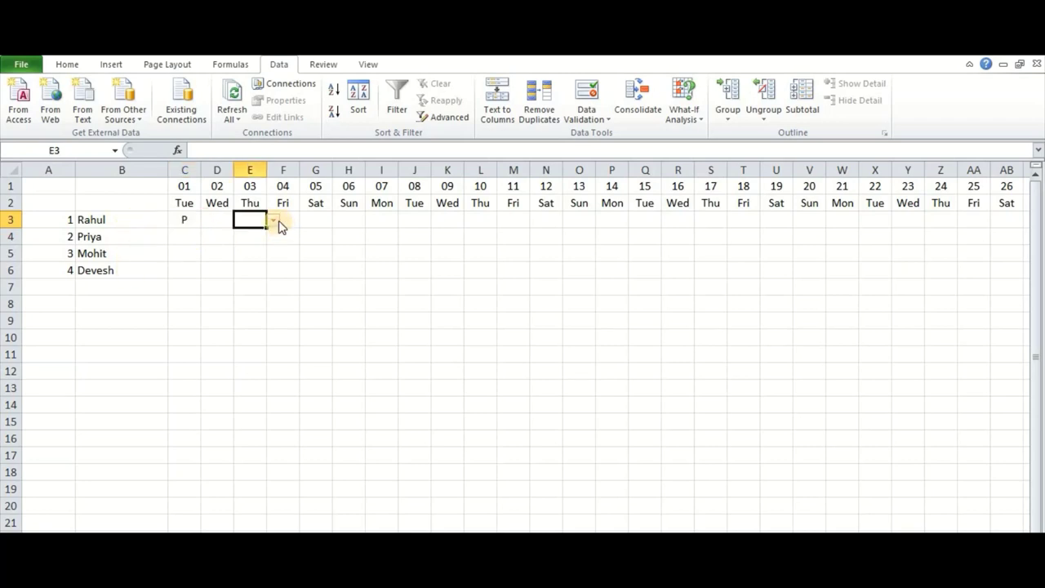
{"action": "left_click", "coordinate": [273, 221]}
{"action": "left_click", "coordinate": [269, 245]}
{"action": "left_click", "coordinate": [314, 253]}
{"action": "left_click", "coordinate": [338, 253]}
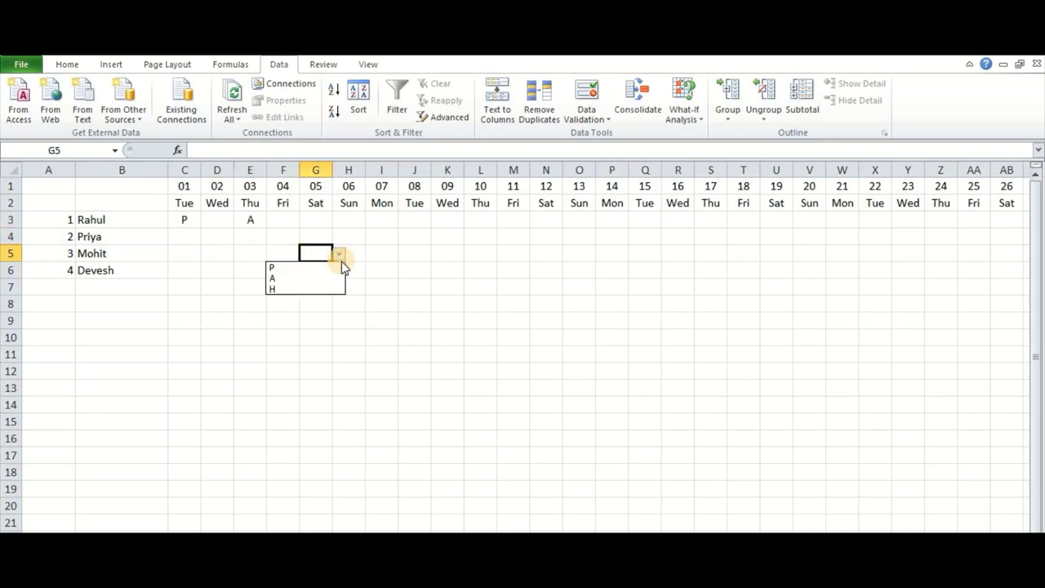
{"action": "left_click", "coordinate": [326, 278]}
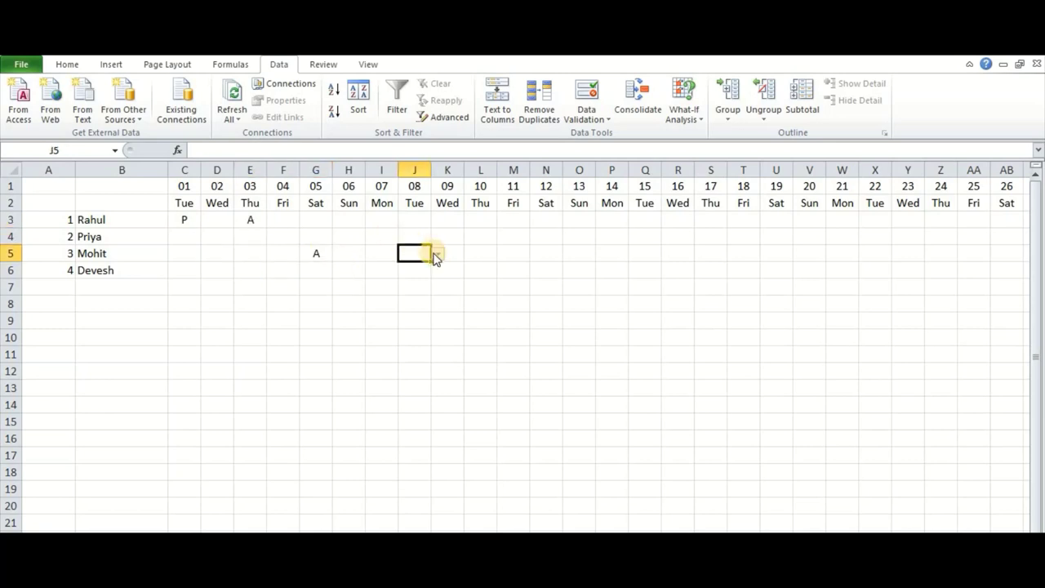
{"action": "left_click", "coordinate": [437, 254]}
{"action": "left_click", "coordinate": [387, 264]}
- Move along row 6 of the grid to cell K6
{"action": "key", "text": "Right"}
{"action": "key", "text": "Right"}
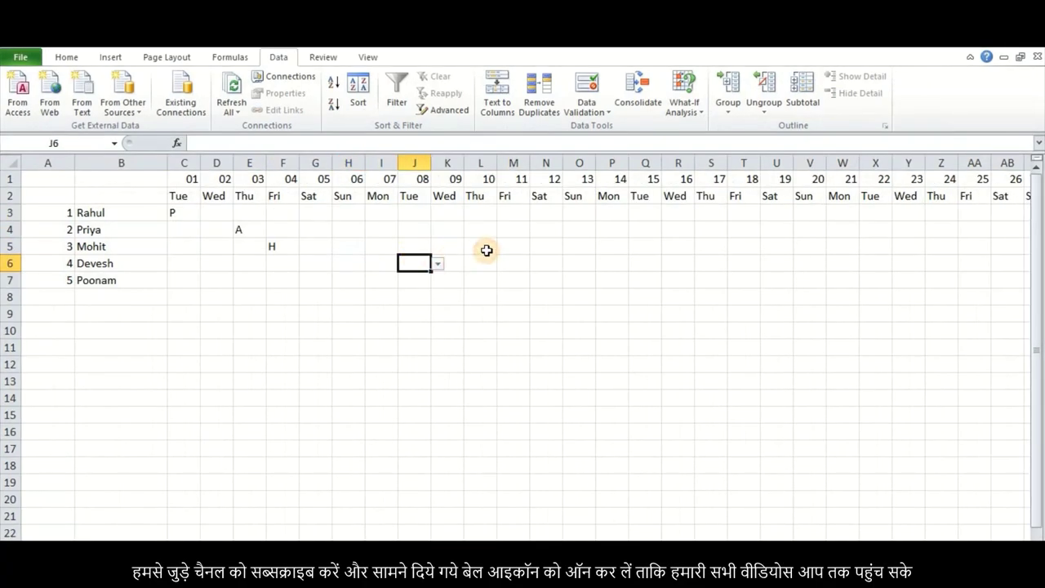
{"action": "key", "text": "Right"}
{"action": "key", "text": "Right"}
{"action": "key", "text": "Right"}
{"action": "key", "text": "Right"}
{"action": "key", "text": "Right"}
{"action": "key", "text": "Left"}
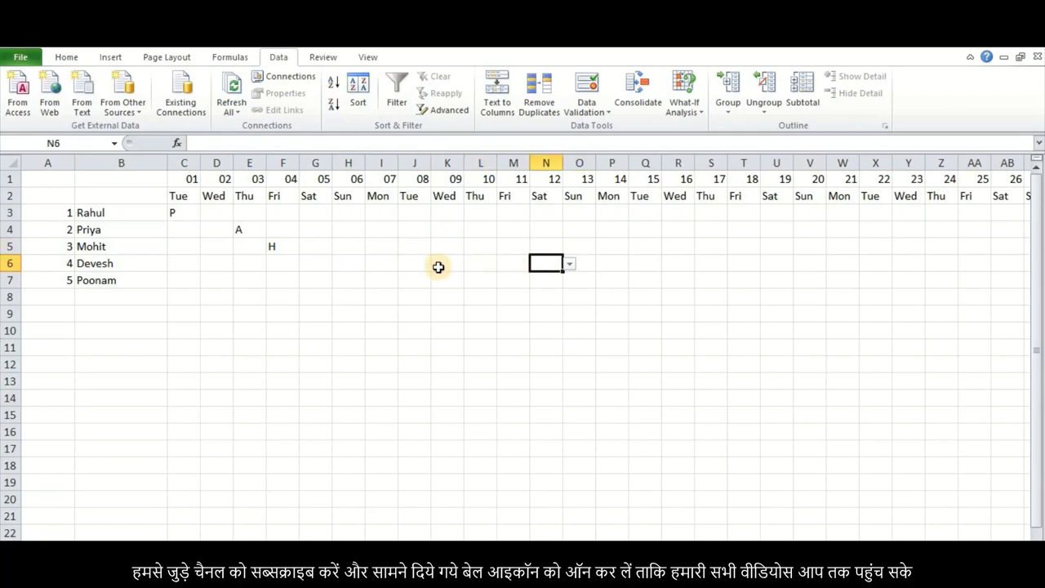
{"action": "left_click", "coordinate": [439, 267]}
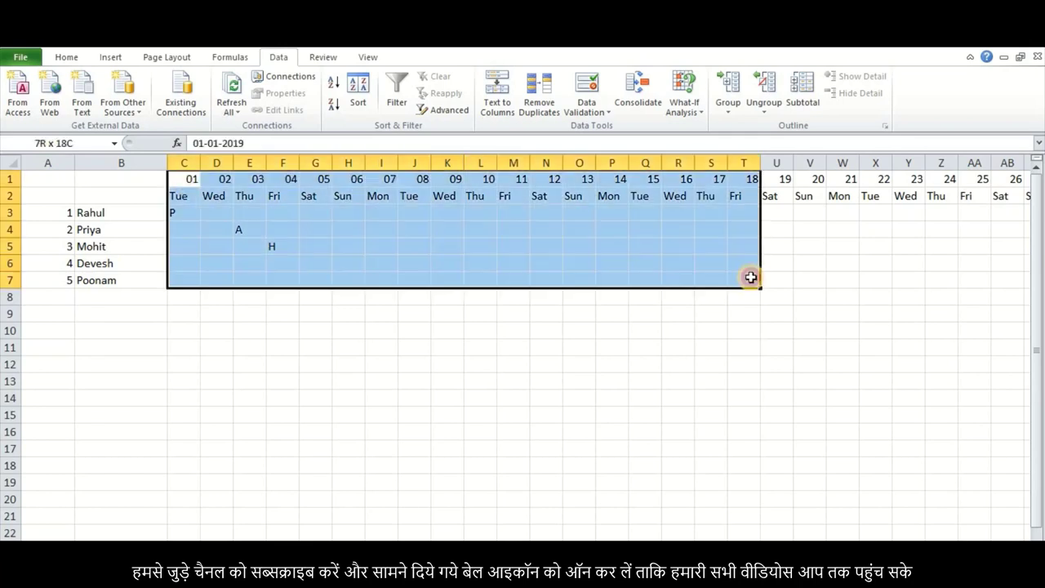
- Select the date and attendance grid down to row 7 and begin a new conditional formatting rule
{"action": "mouse_move", "coordinate": [190, 180]}
{"action": "left_mouse_down"}
{"action": "mouse_move", "coordinate": [984, 280]}
{"action": "mouse_move", "coordinate": [737, 228]}
{"action": "left_mouse_up"}
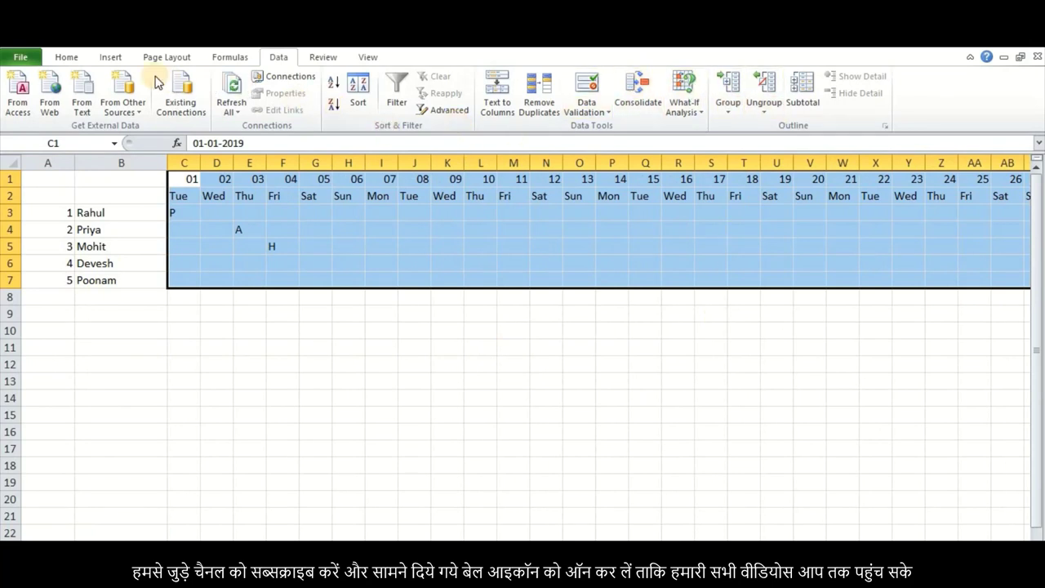
{"action": "left_click", "coordinate": [66, 57]}
{"action": "left_click", "coordinate": [634, 119]}
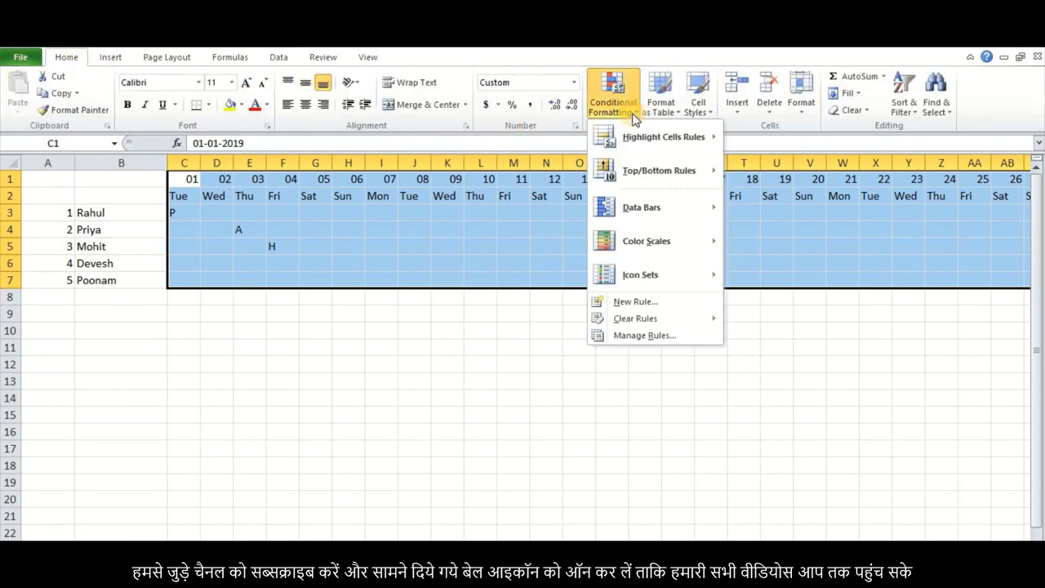
{"action": "left_click", "coordinate": [649, 302]}
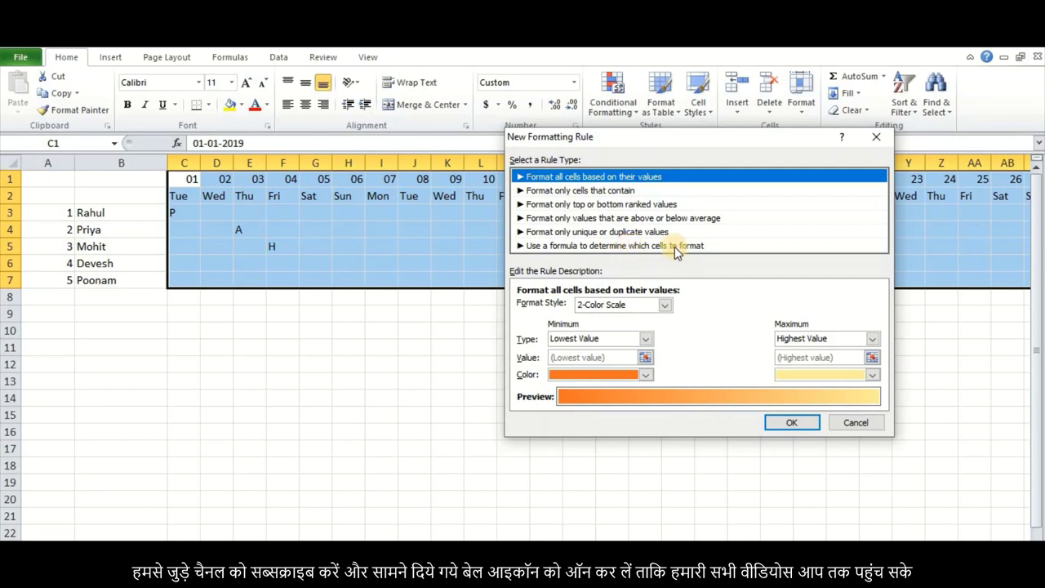
- Make the rule formula-based with =C$2="Sun", referencing the weekday row
{"action": "left_click", "coordinate": [674, 246]}
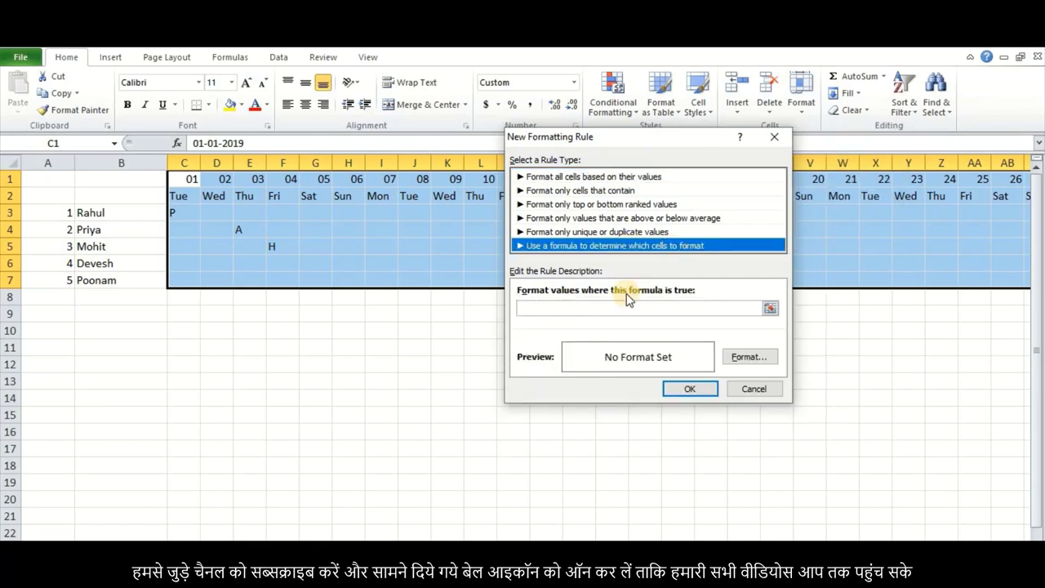
{"action": "left_click", "coordinate": [526, 308]}
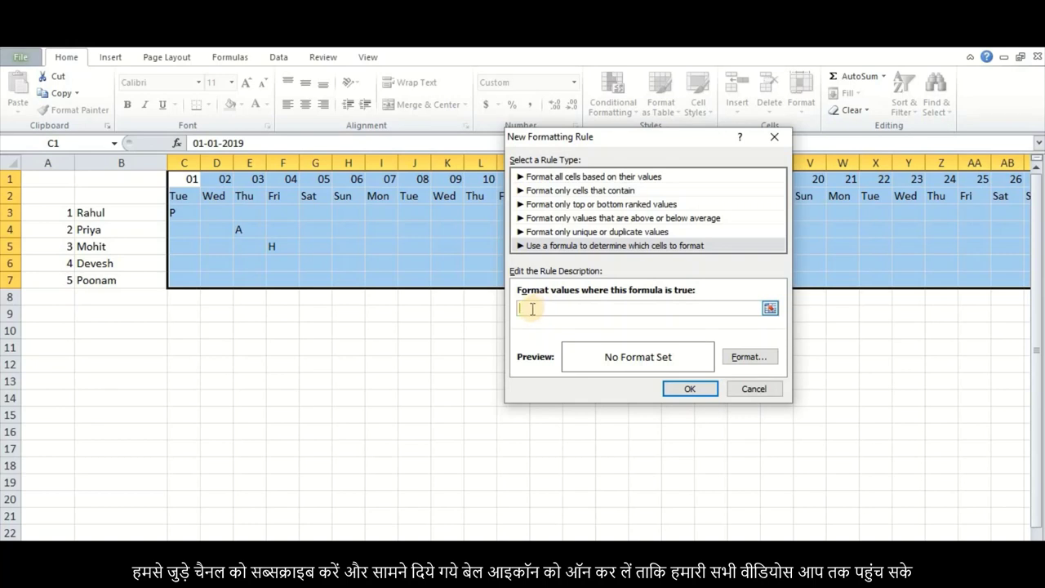
{"action": "left_click", "coordinate": [184, 196]}
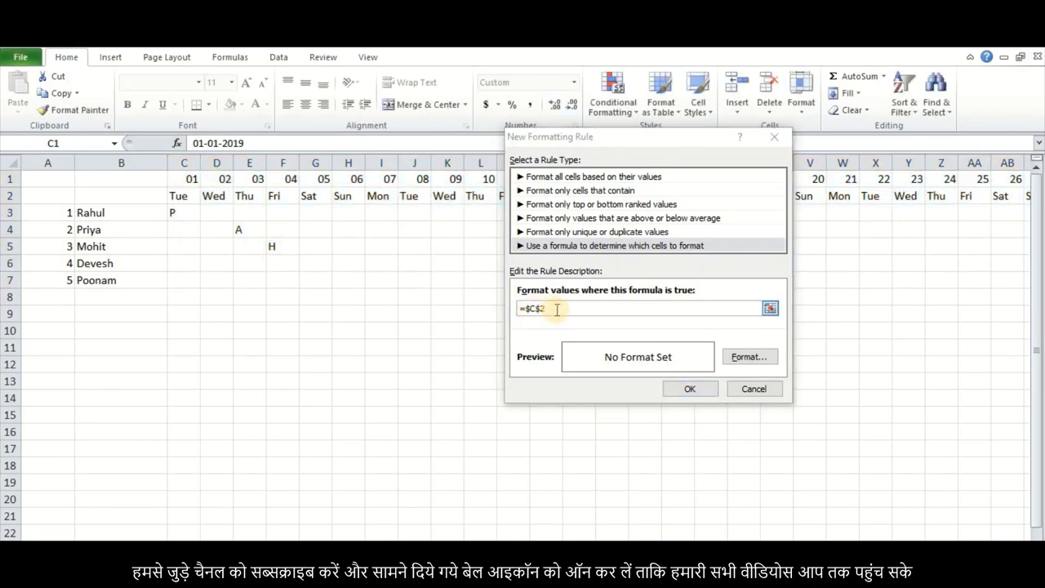
{"action": "left_click", "coordinate": [531, 314]}
{"action": "left_click", "coordinate": [533, 309]}
{"action": "left_click", "coordinate": [537, 320]}
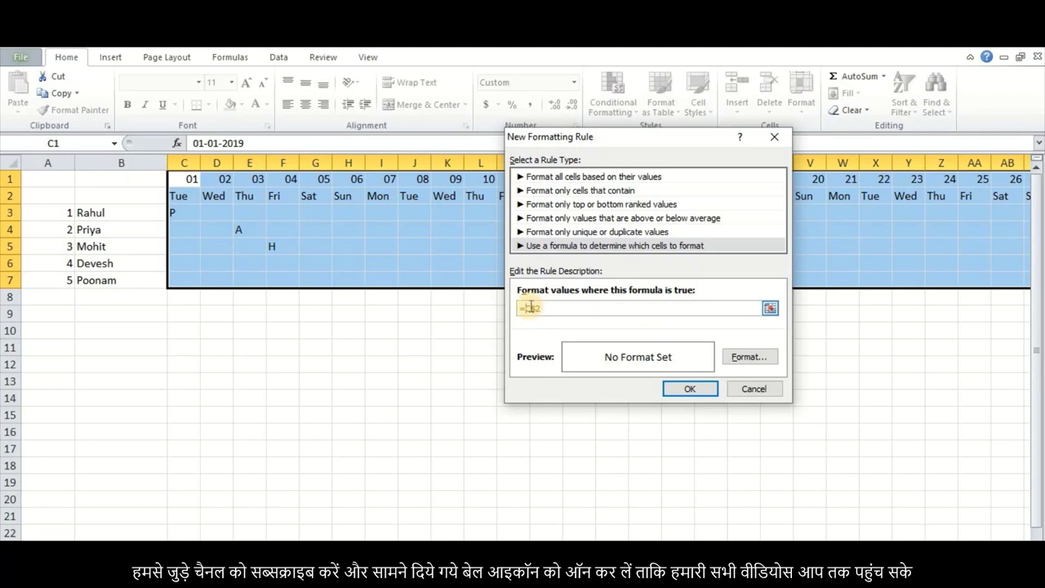
{"action": "left_click", "coordinate": [528, 307]}
{"action": "key", "text": "BackSpace"}
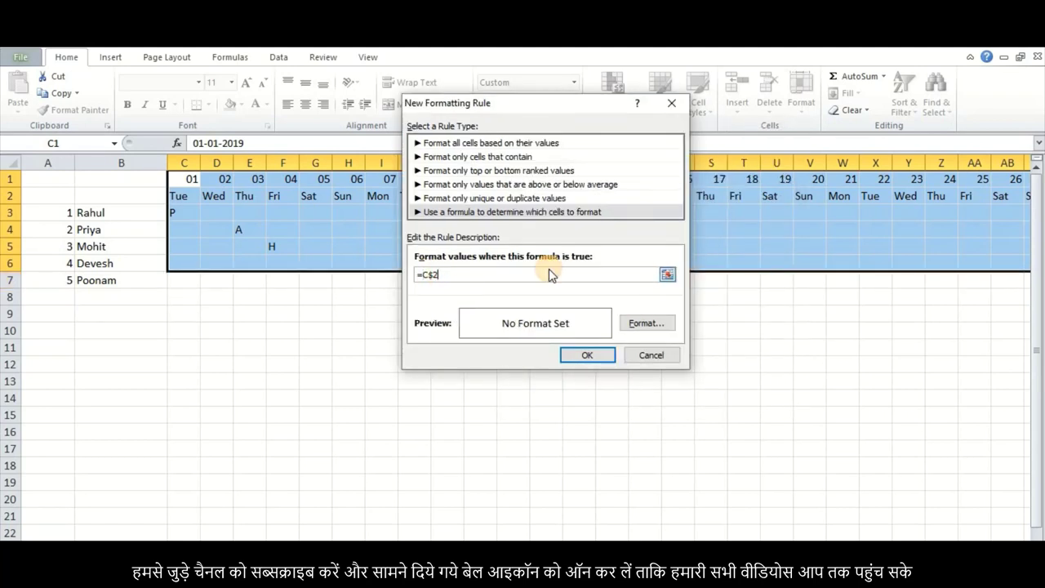
{"action": "type", "text": "="}
{"action": "type", "text": "\""}
{"action": "type", "text": "S"}
{"action": "type", "text": "un"}
{"action": "type", "text": "\""}
- Format the Sunday rule with a red fill and bold white text
{"action": "left_click", "coordinate": [648, 324]}
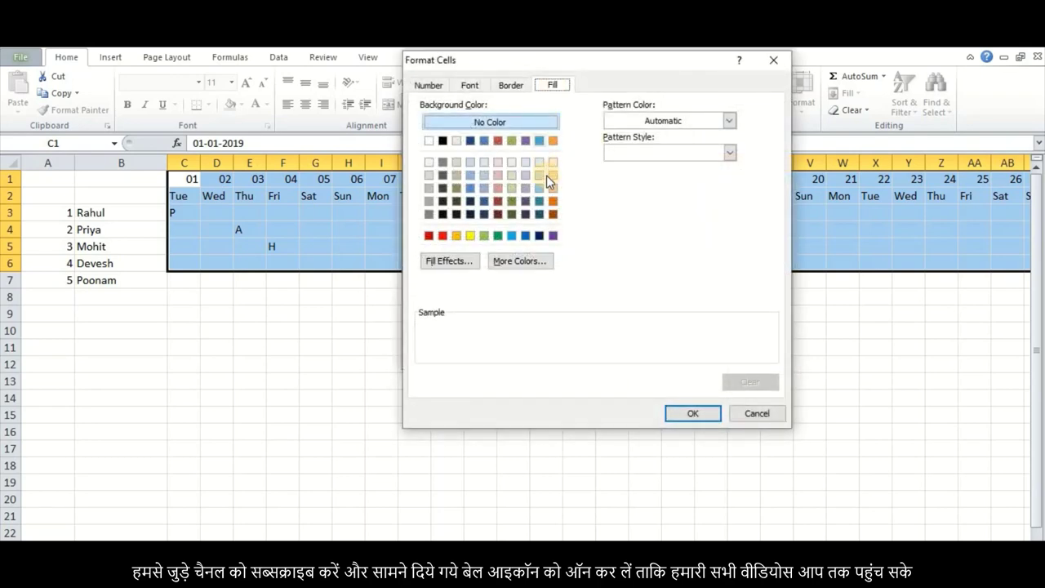
{"action": "left_click", "coordinate": [441, 236]}
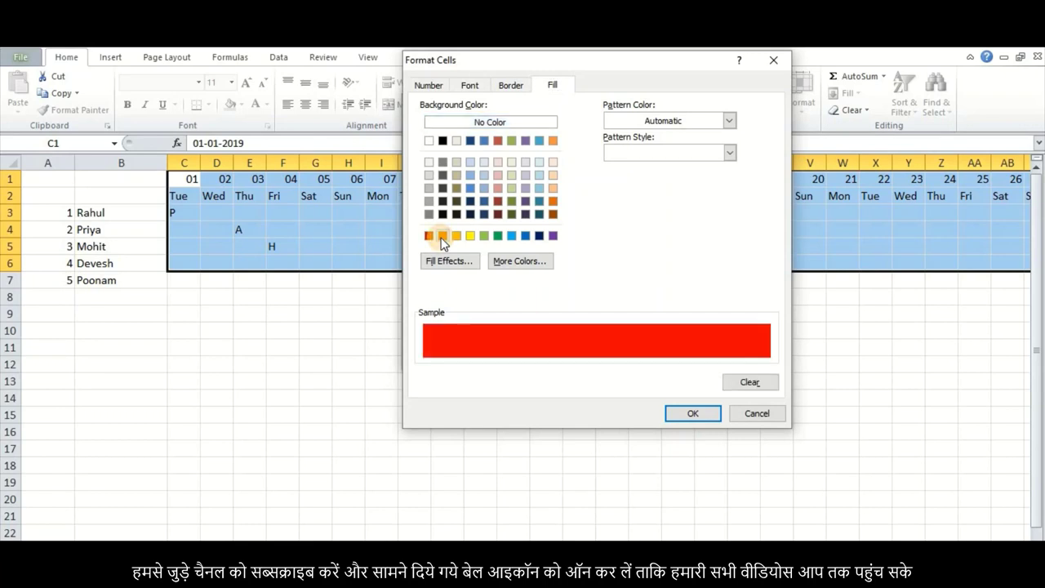
{"action": "left_click", "coordinate": [470, 85]}
{"action": "left_click", "coordinate": [621, 154]}
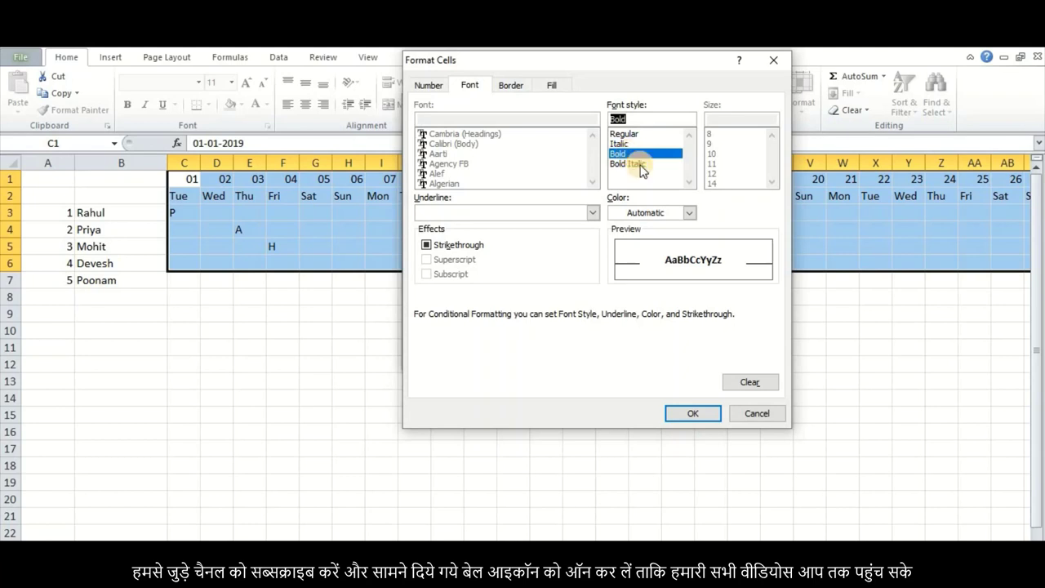
{"action": "left_click", "coordinate": [688, 213]}
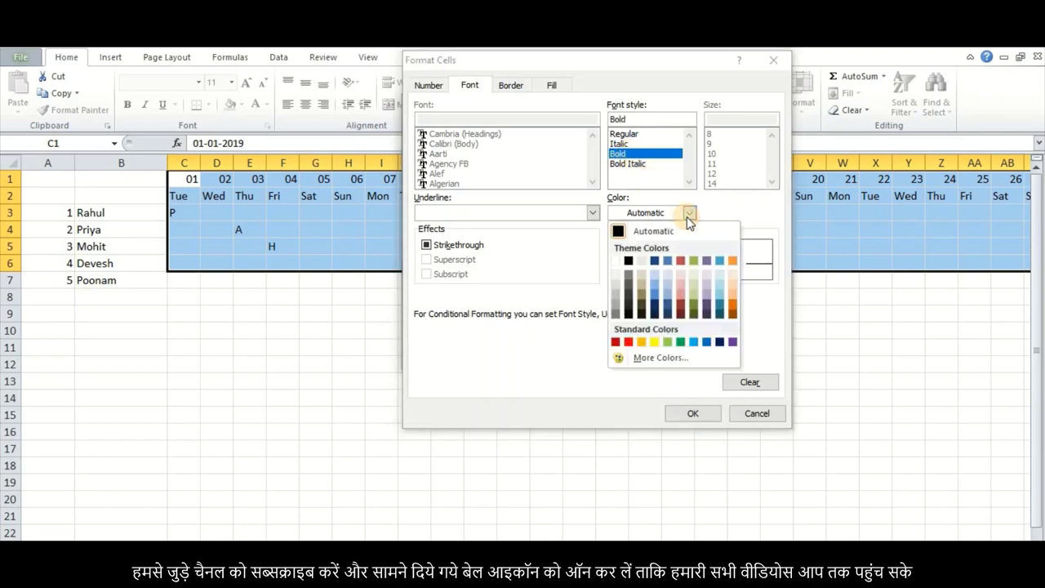
{"action": "left_click", "coordinate": [617, 261]}
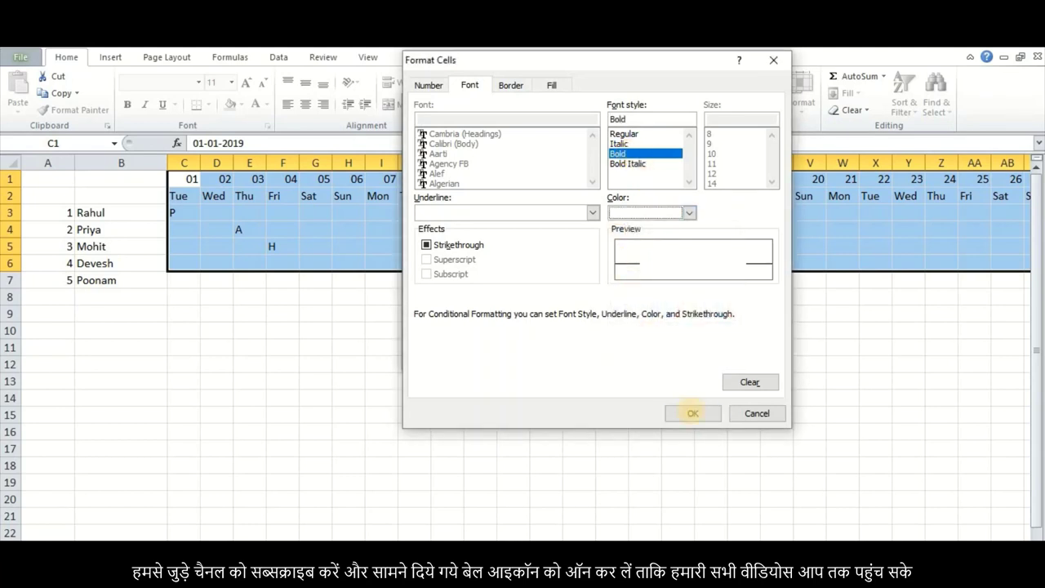
{"action": "left_click", "coordinate": [692, 416]}
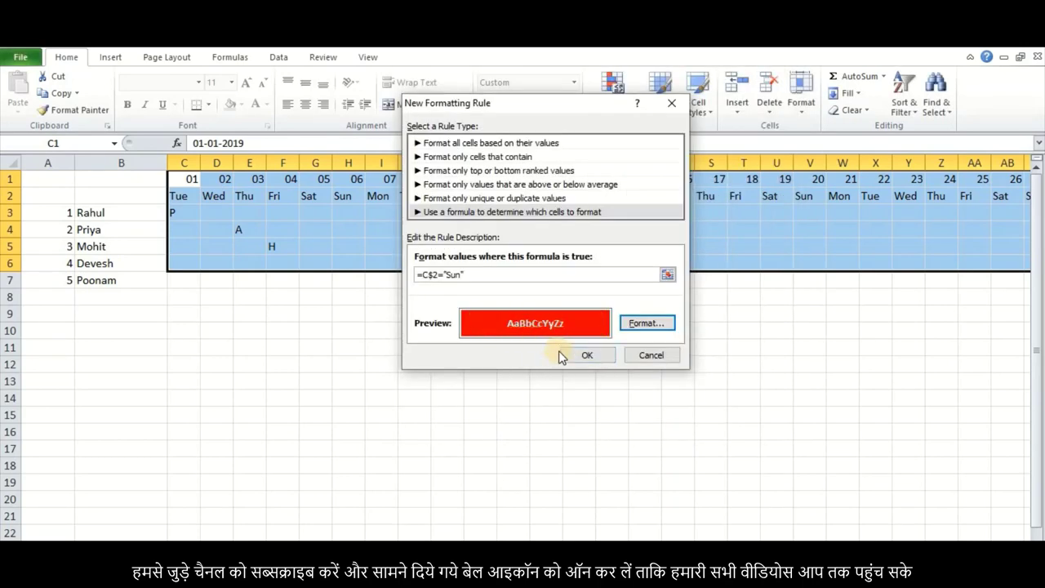
- Apply the Sunday rule so Sunday columns turn red, then inspect cells AH1–AJ1 past day 31
{"action": "left_click", "coordinate": [587, 356]}
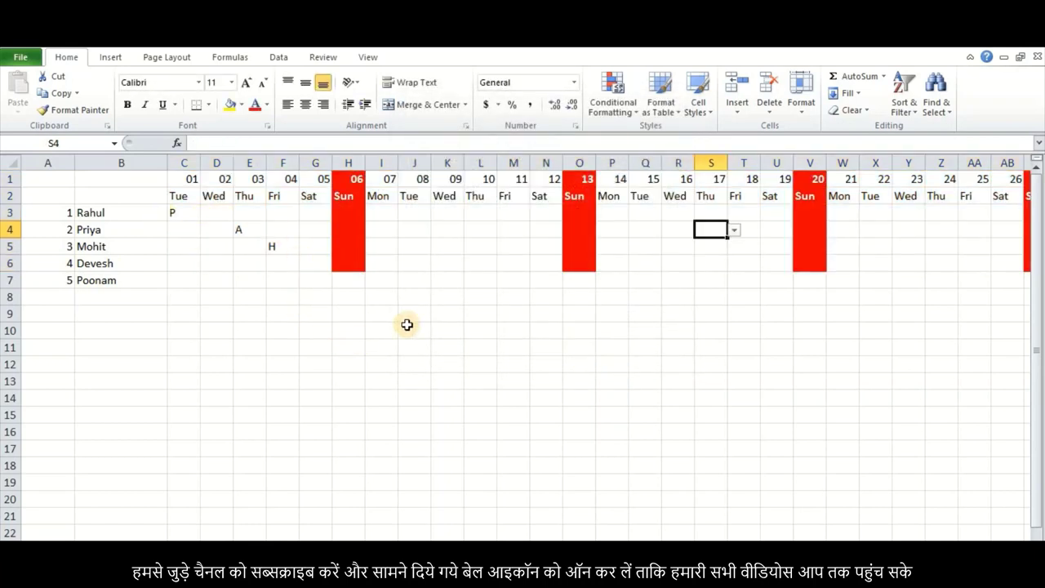
{"action": "left_click", "coordinate": [349, 297]}
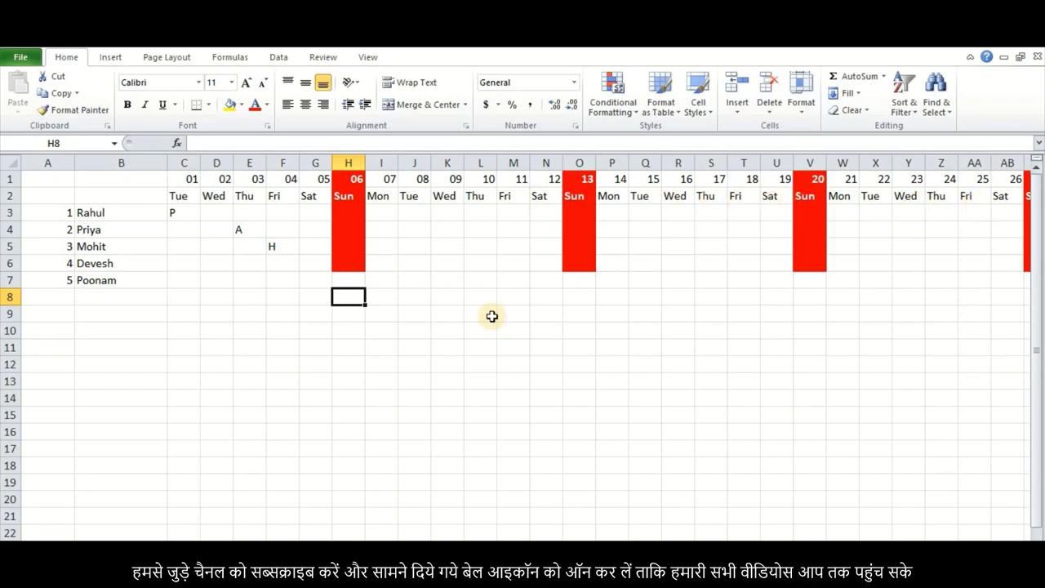
{"action": "scroll", "coordinate": [491, 316], "scroll_direction": "right", "scroll_amount": 3}
{"action": "left_click", "coordinate": [990, 180]}
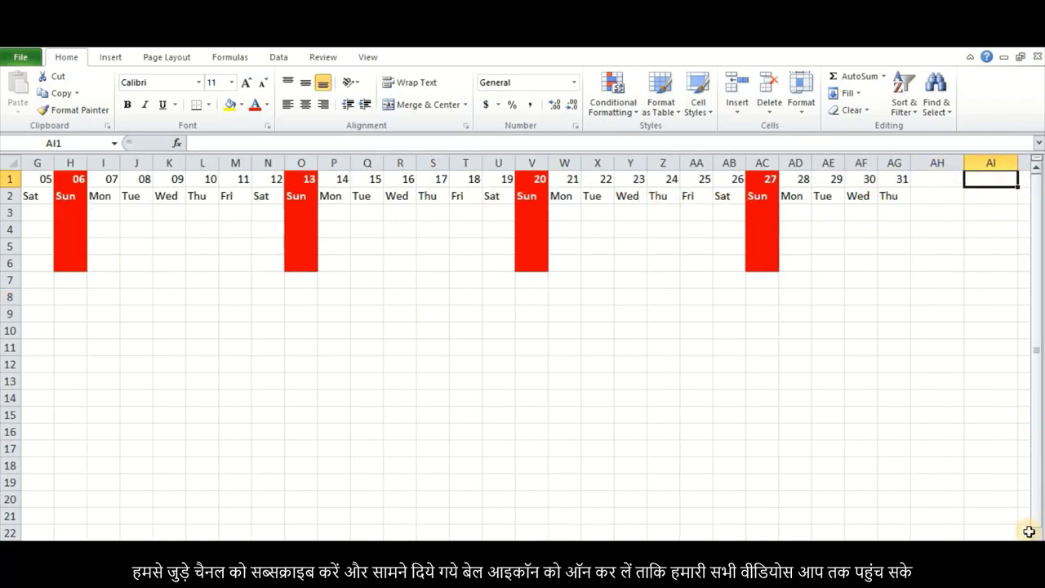
{"action": "scroll", "coordinate": [920, 242], "scroll_direction": "right", "scroll_amount": 1}
{"action": "scroll", "coordinate": [921, 243], "scroll_direction": "right", "scroll_amount": 2}
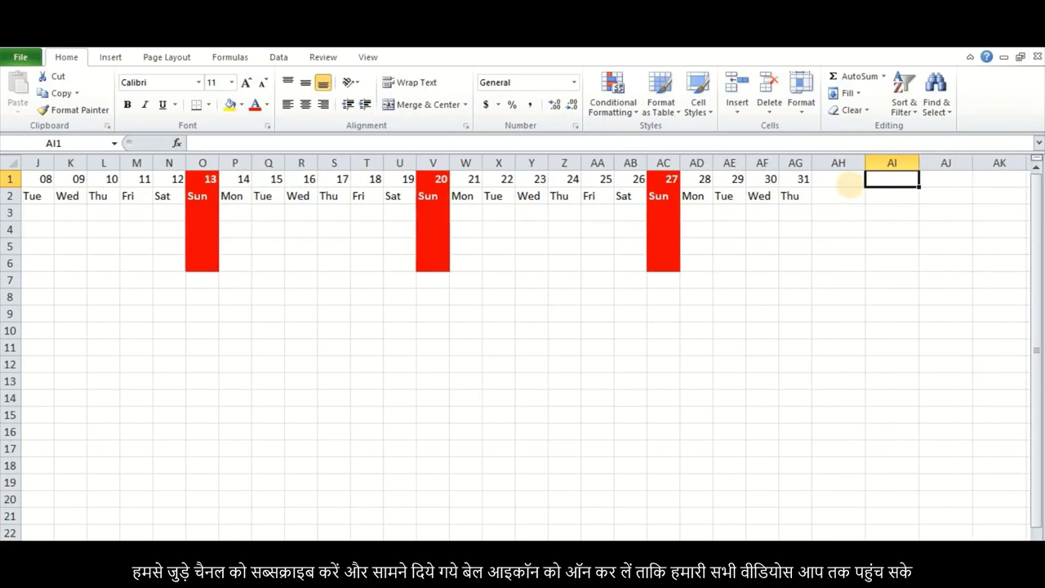
{"action": "left_click", "coordinate": [849, 181]}
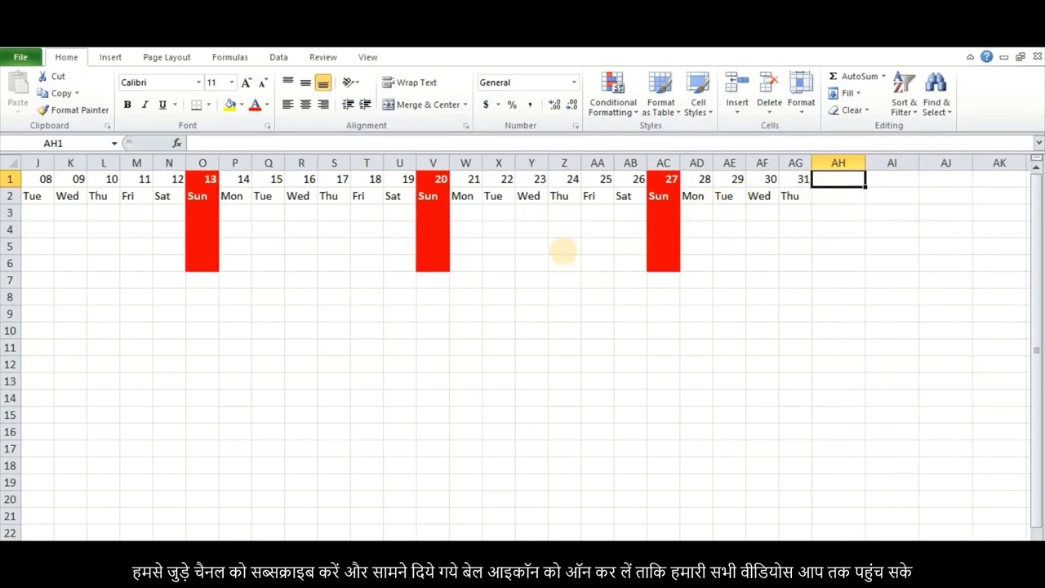
{"action": "left_click", "coordinate": [892, 185]}
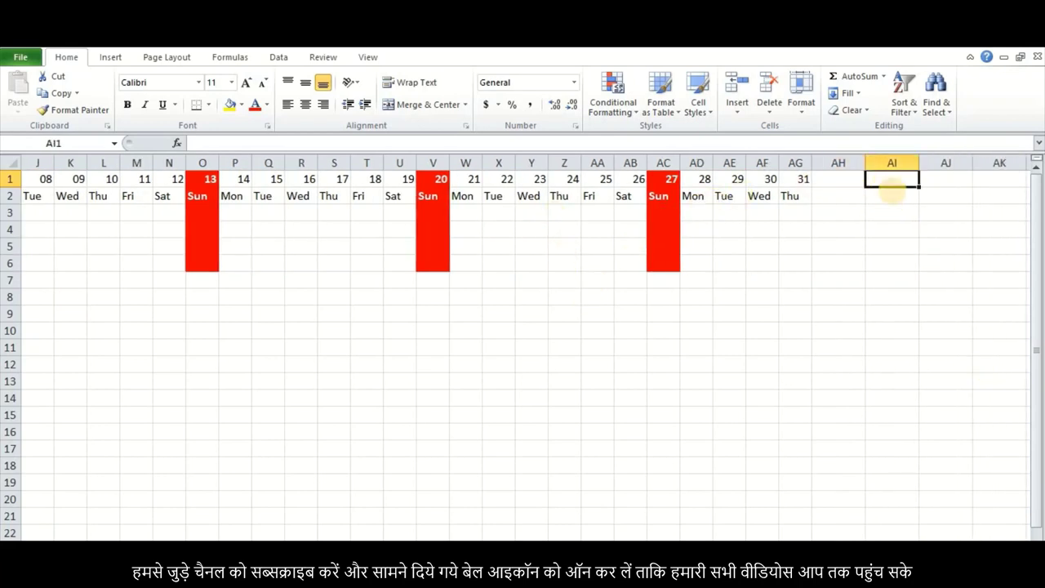
{"action": "left_click", "coordinate": [947, 186]}
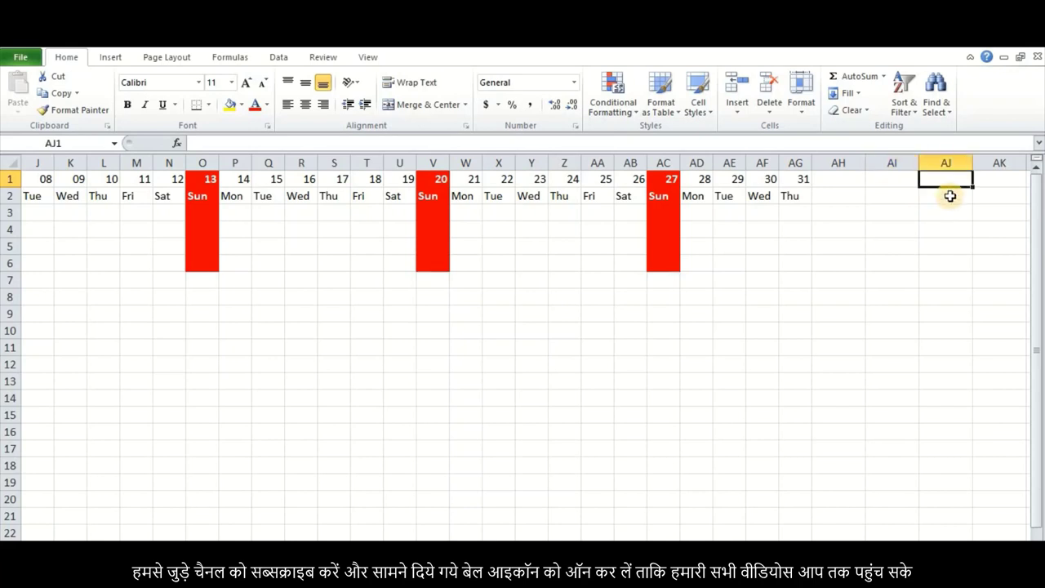
- Merge AH1:AH2, AI1:AI2 and AJ1:AJ2 into single centred header cells
{"action": "left_click_drag", "start_coordinate": [832, 180], "coordinate": [832, 196]}
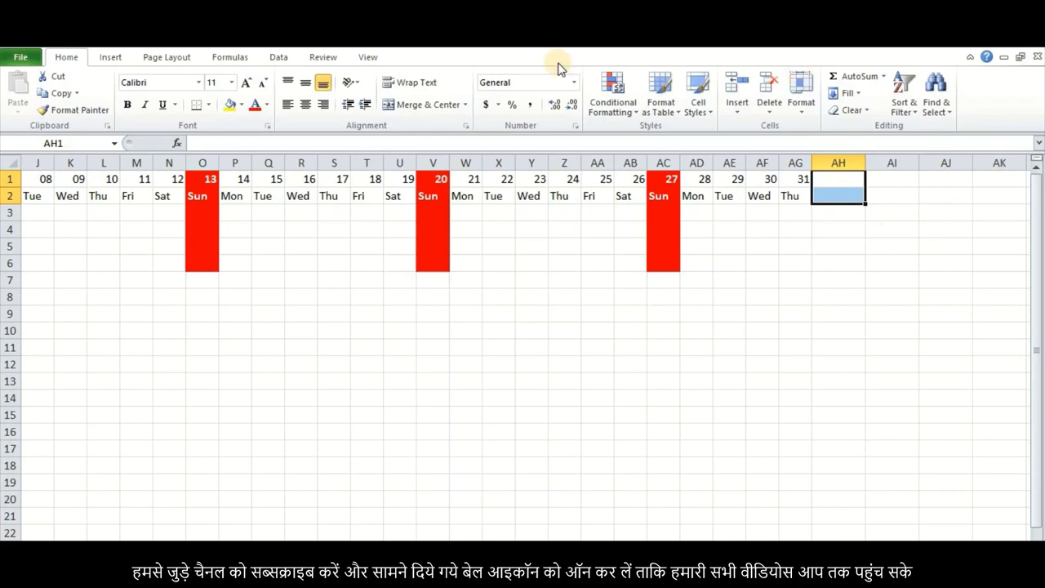
{"action": "left_click", "coordinate": [425, 104]}
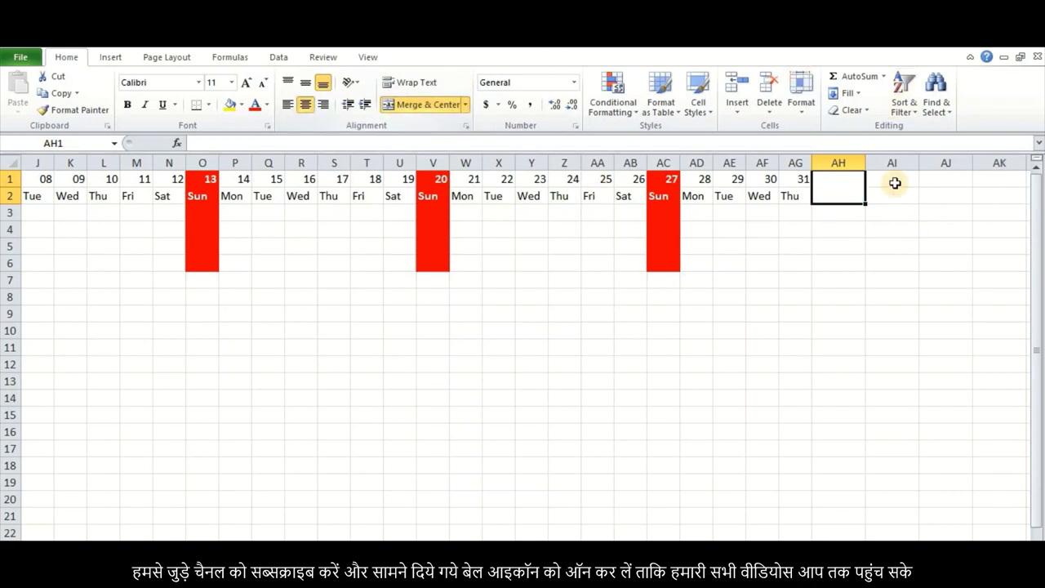
{"action": "left_click_drag", "start_coordinate": [894, 182], "coordinate": [893, 195]}
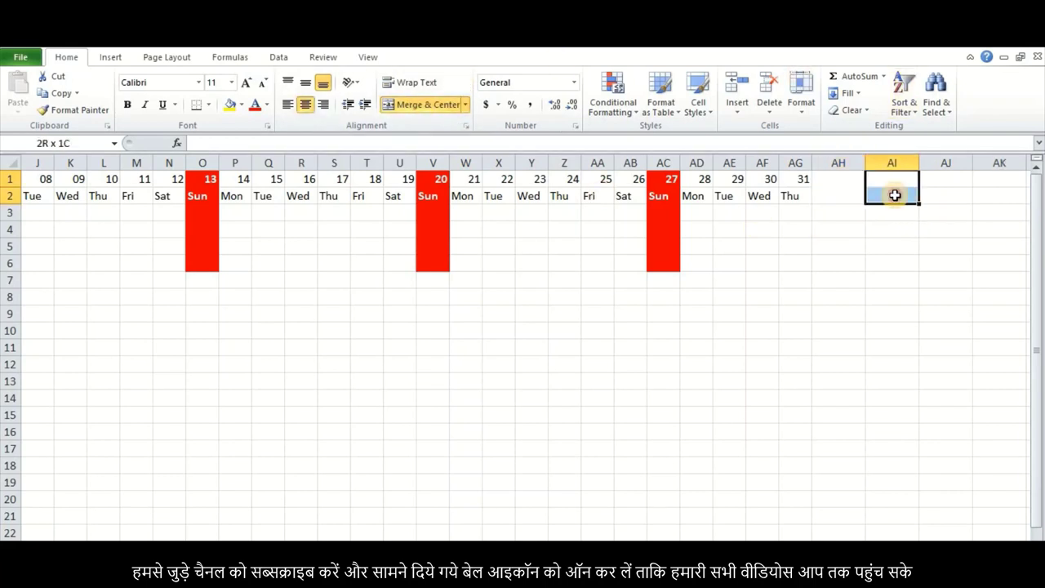
{"action": "left_click", "coordinate": [425, 105]}
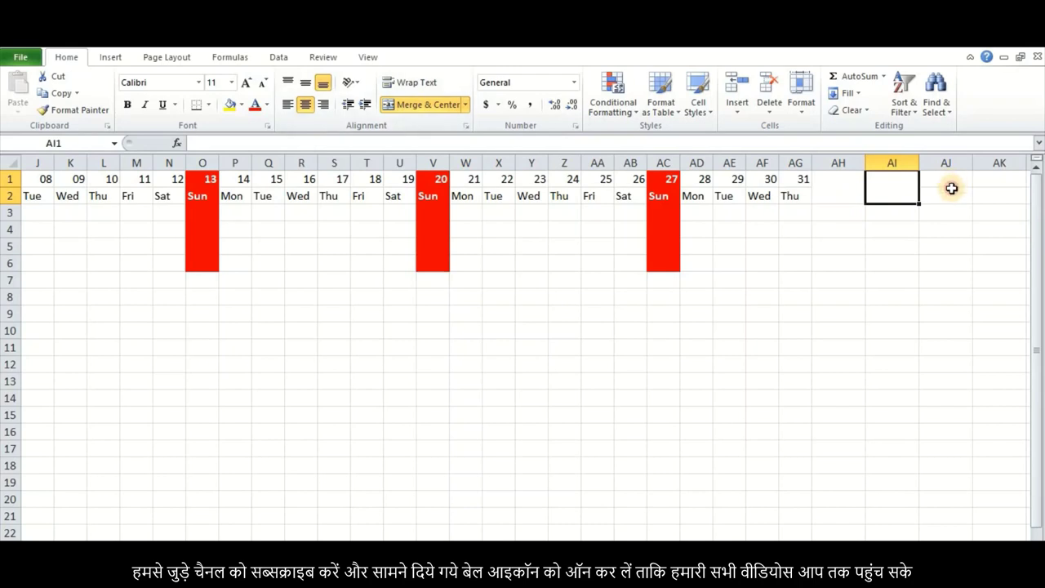
{"action": "left_click_drag", "start_coordinate": [951, 183], "coordinate": [948, 195]}
{"action": "left_click", "coordinate": [420, 105]}
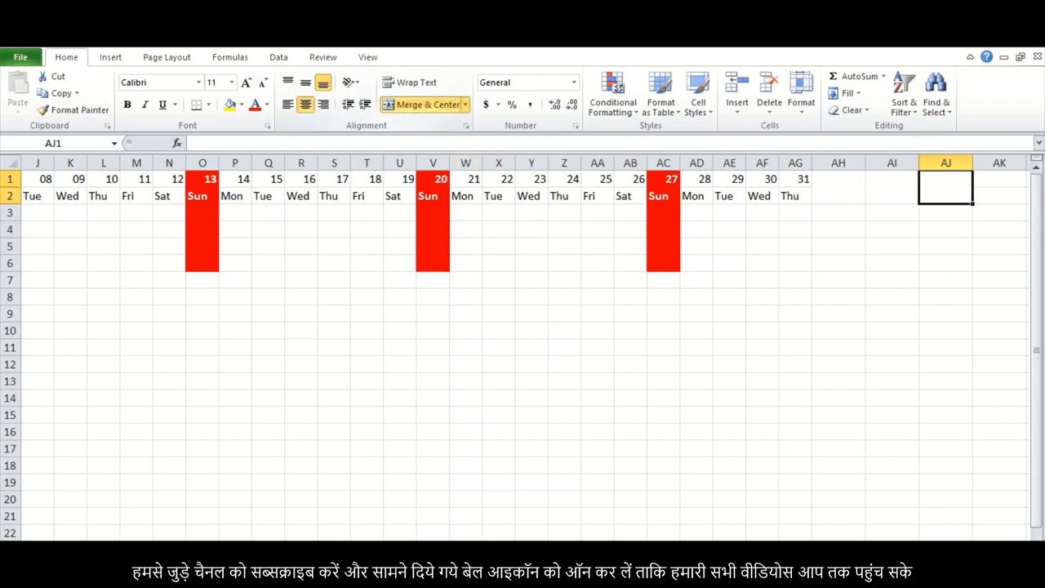
- Wrap the Total present, Total absent and total Holidays headers onto two lines
{"action": "left_click", "coordinate": [823, 192]}
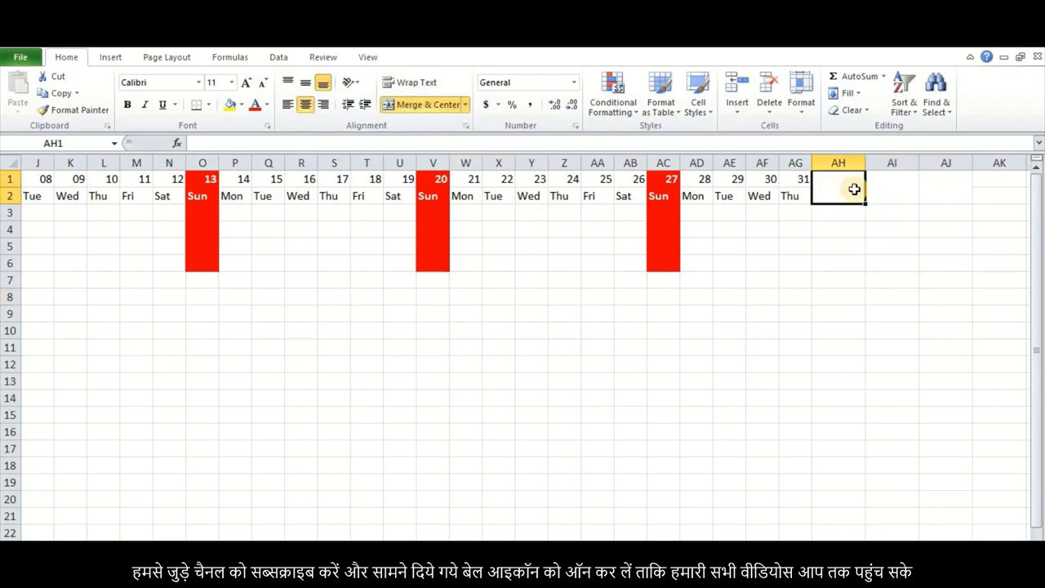
{"action": "left_click", "coordinate": [885, 190]}
{"action": "left_click", "coordinate": [933, 190]}
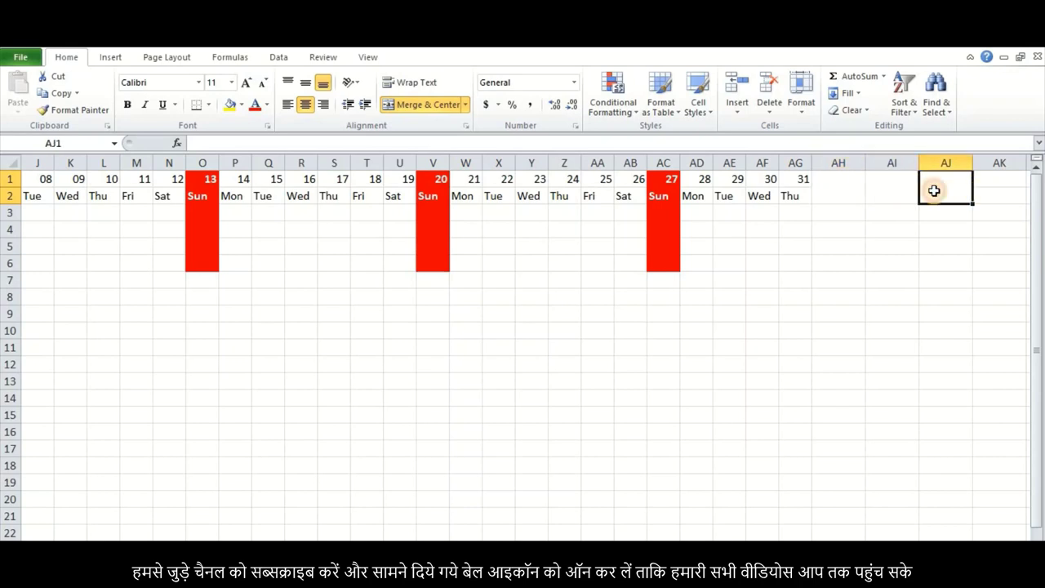
{"action": "left_click", "coordinate": [846, 190]}
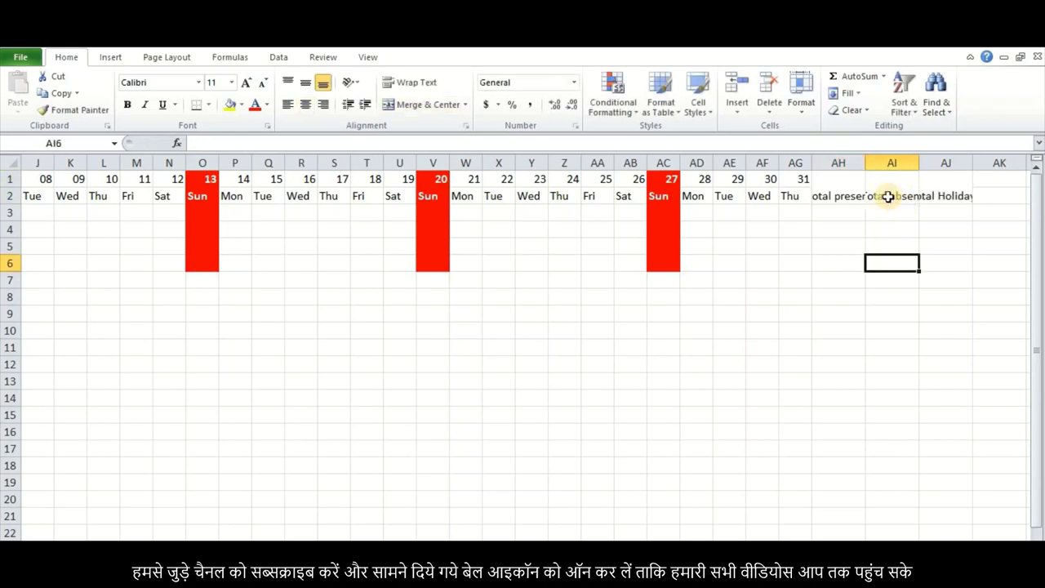
{"action": "left_click", "coordinate": [415, 82]}
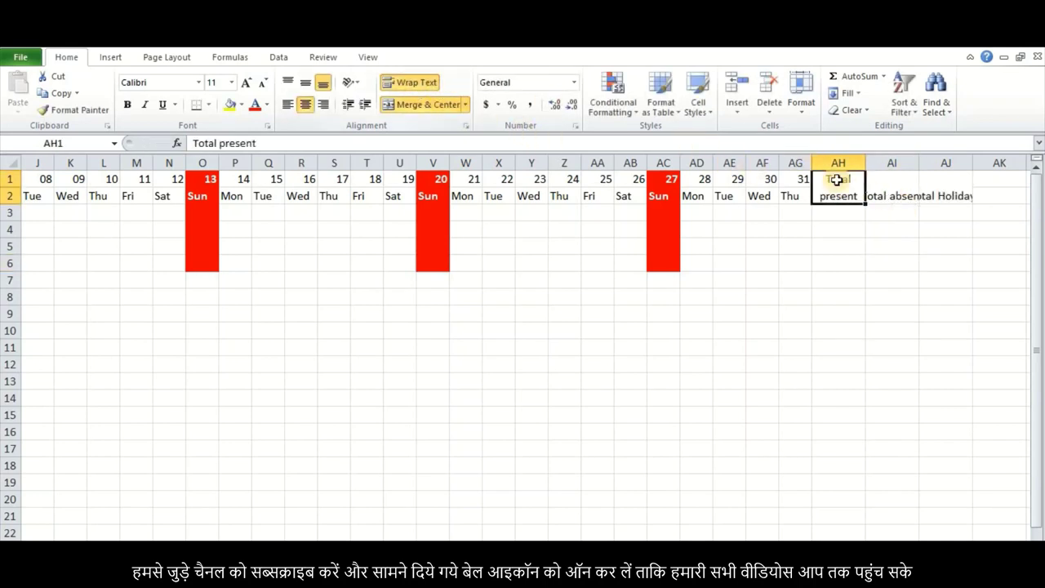
{"action": "left_click", "coordinate": [891, 187]}
{"action": "left_click", "coordinate": [415, 82]}
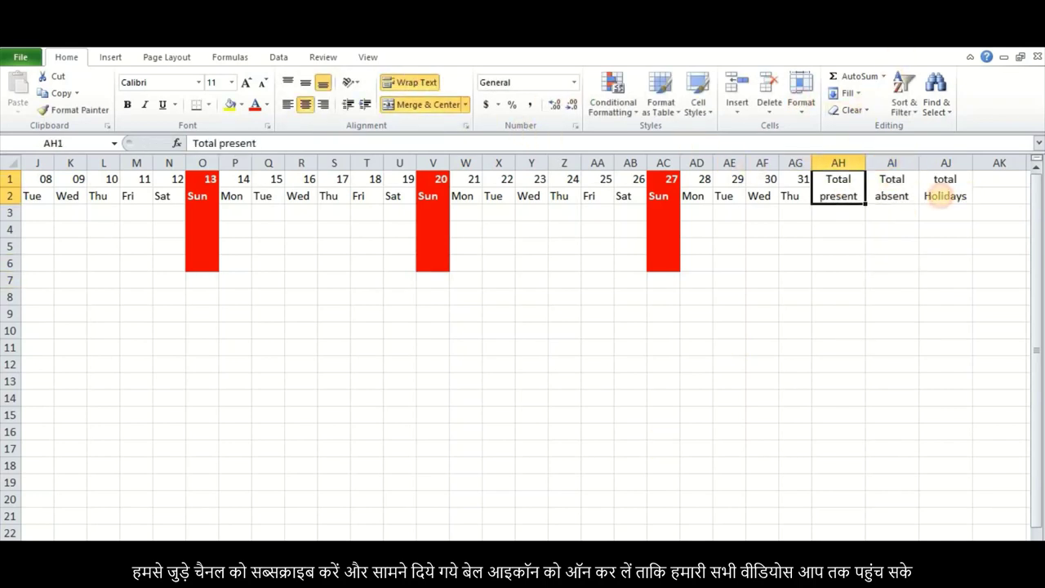
{"action": "left_click", "coordinate": [849, 214]}
{"action": "left_click", "coordinate": [898, 210]}
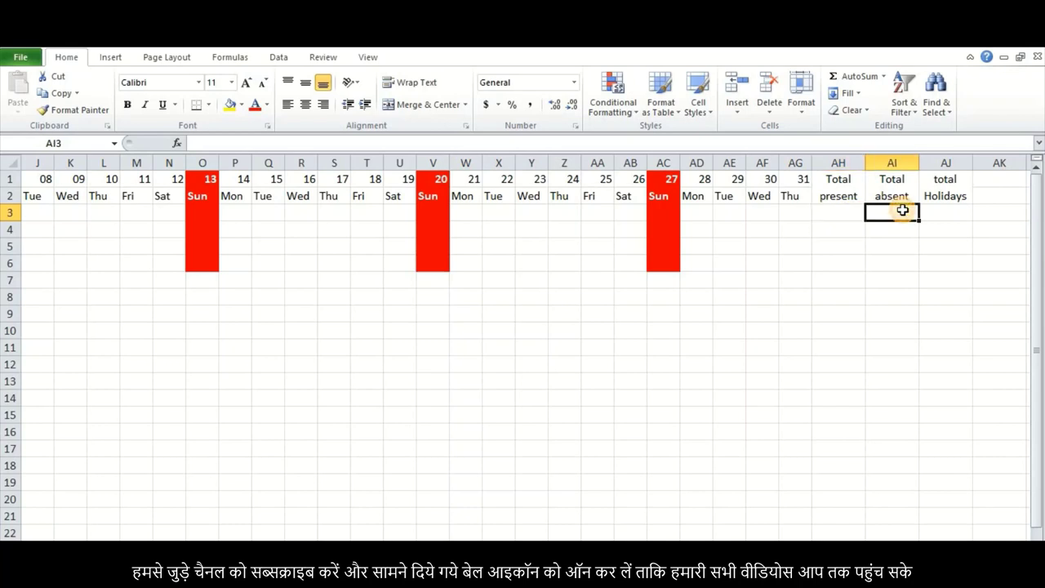
{"action": "left_click", "coordinate": [942, 209]}
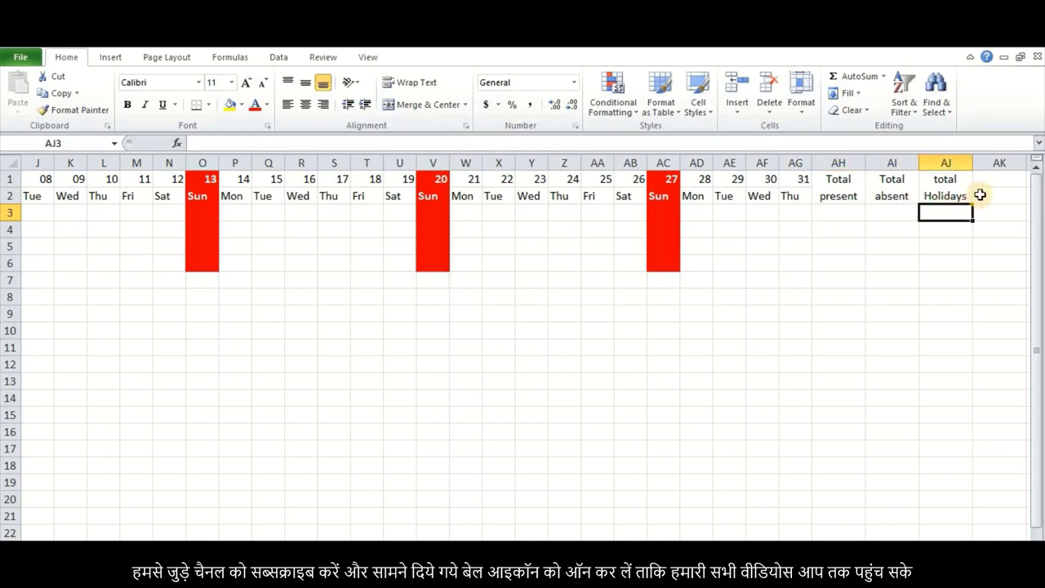
{"action": "scroll", "coordinate": [979, 424], "scroll_direction": "left", "scroll_amount": 5}
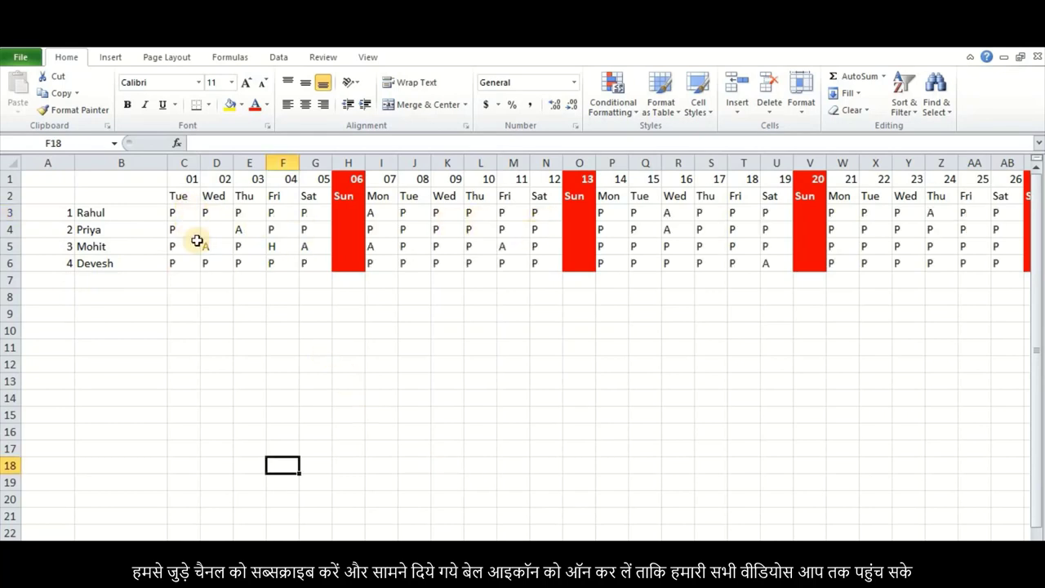
- Centre the contents of C1:AJ6 both horizontally and vertically
{"action": "left_click_drag", "start_coordinate": [183, 184], "coordinate": [947, 263]}
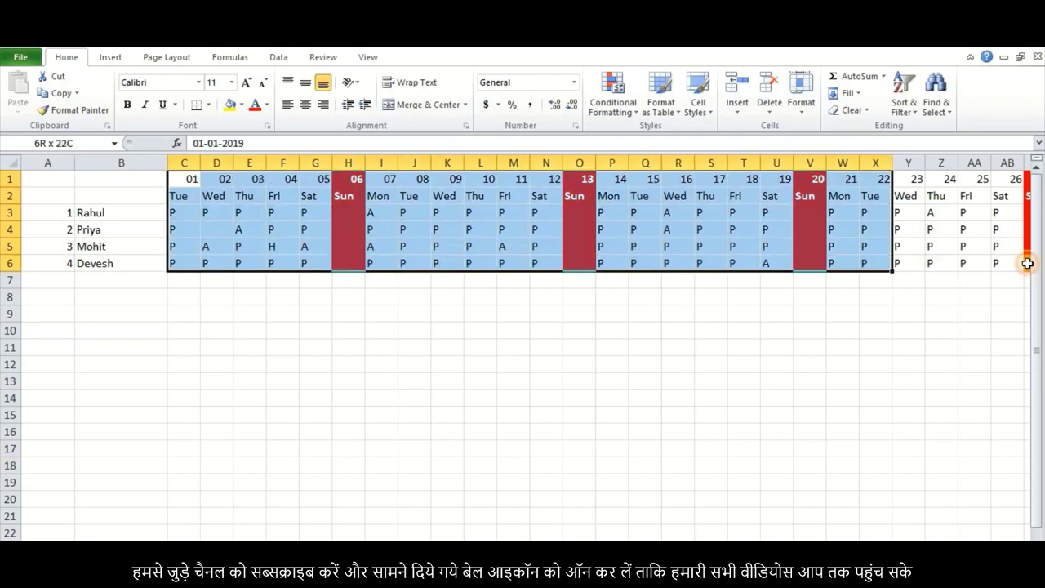
{"action": "scroll", "coordinate": [588, 489], "scroll_direction": "left", "scroll_amount": 5}
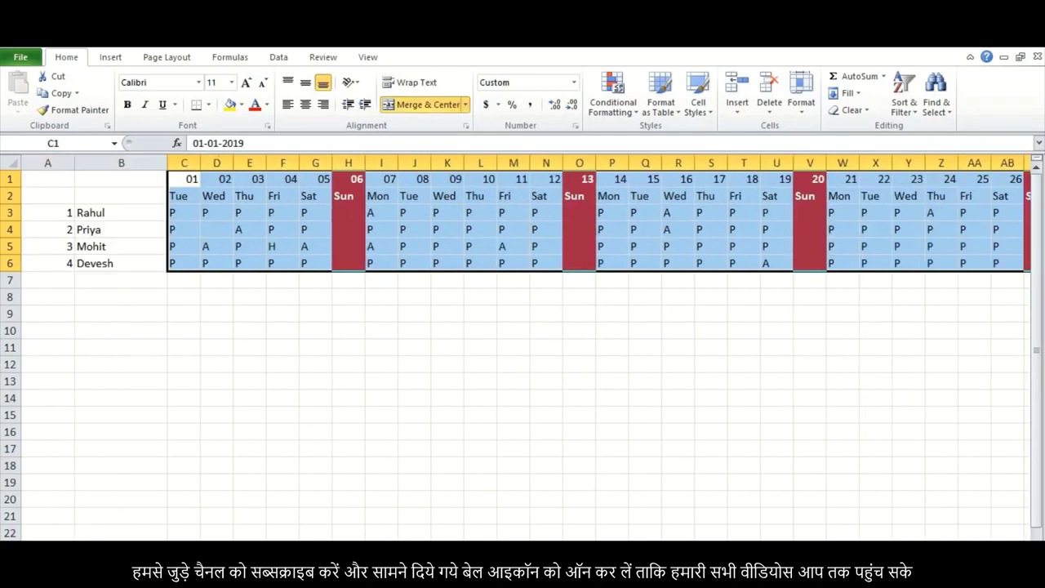
{"action": "left_click", "coordinate": [305, 106]}
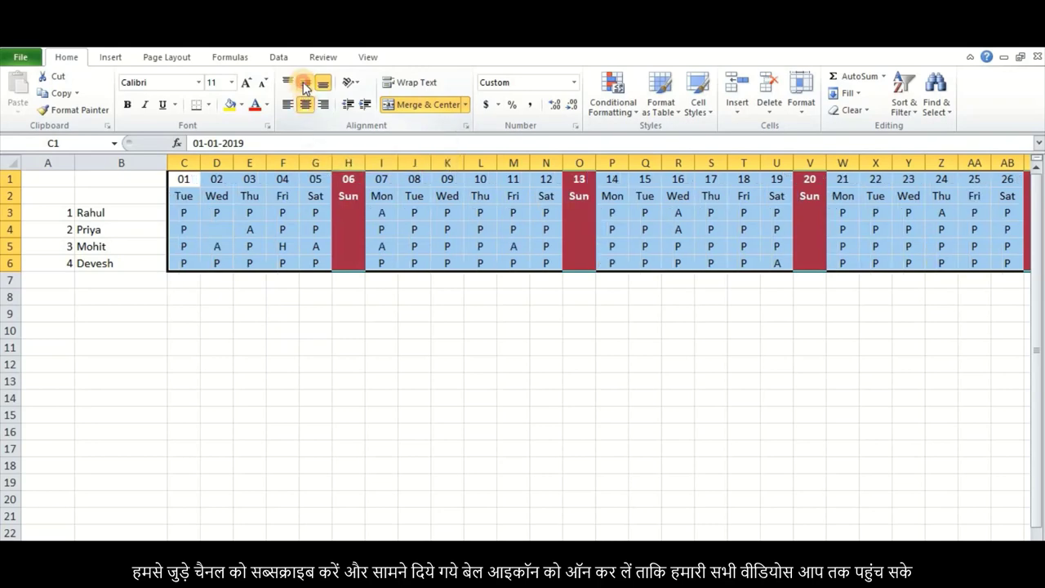
{"action": "left_click", "coordinate": [305, 85]}
- Apply All Borders to every cell of the attendance table
{"action": "left_click", "coordinate": [210, 104]}
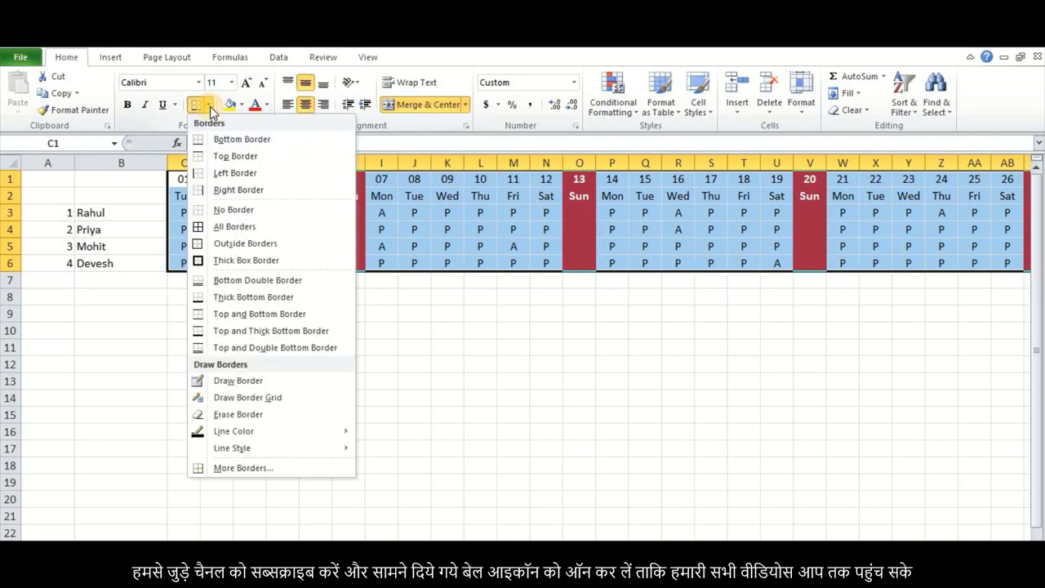
{"action": "left_click", "coordinate": [244, 227]}
{"action": "left_click", "coordinate": [776, 330]}
{"action": "scroll", "coordinate": [1012, 322], "scroll_direction": "right", "scroll_amount": 2}
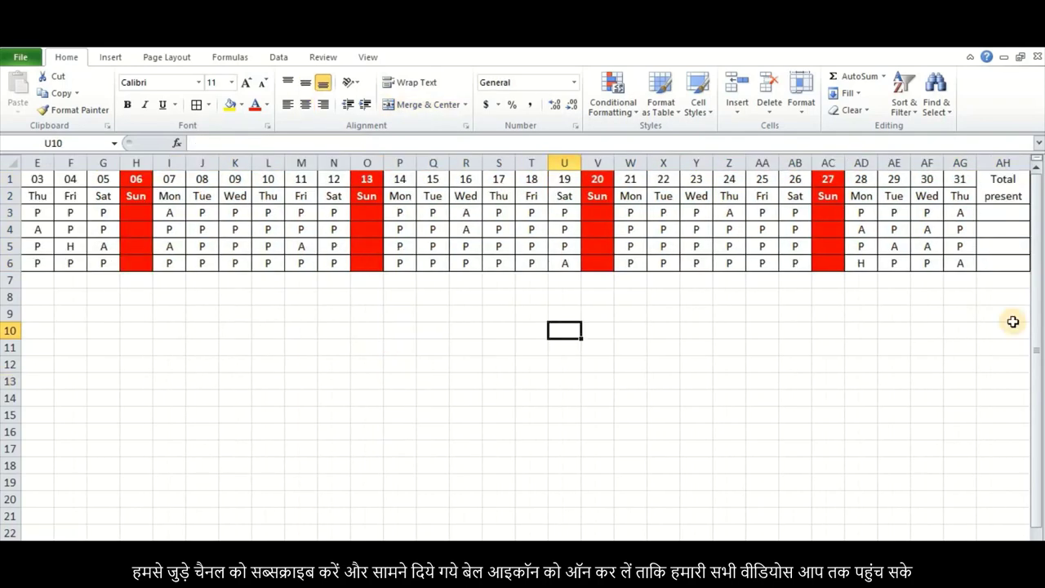
{"action": "scroll", "coordinate": [997, 527], "scroll_direction": "right", "scroll_amount": 2}
{"action": "left_click", "coordinate": [871, 212]}
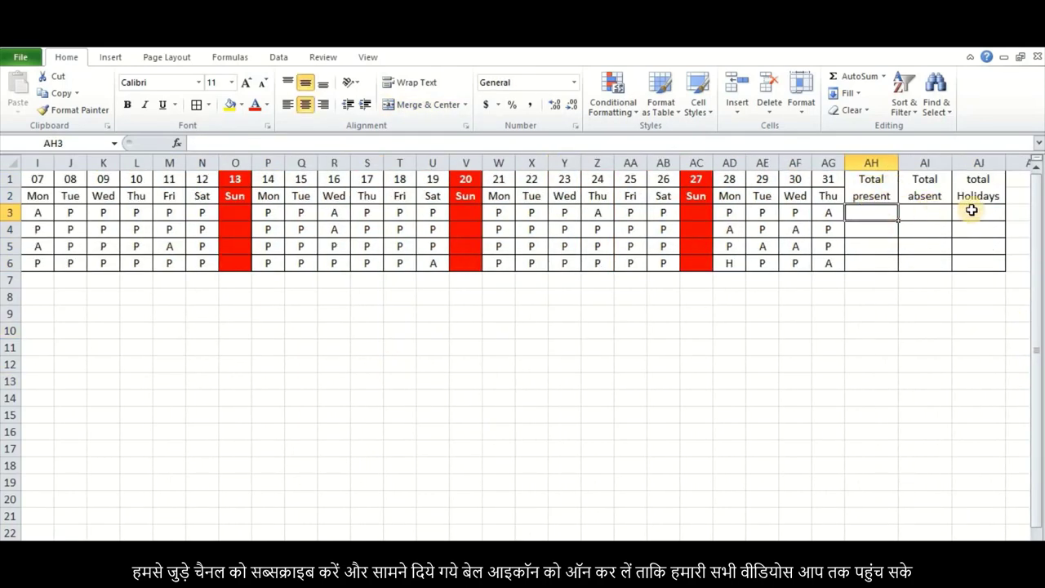
- Enter =COUNTIF(C3:AG3,"P") in AH3 to count the first person's present days
{"action": "left_click", "coordinate": [926, 232]}
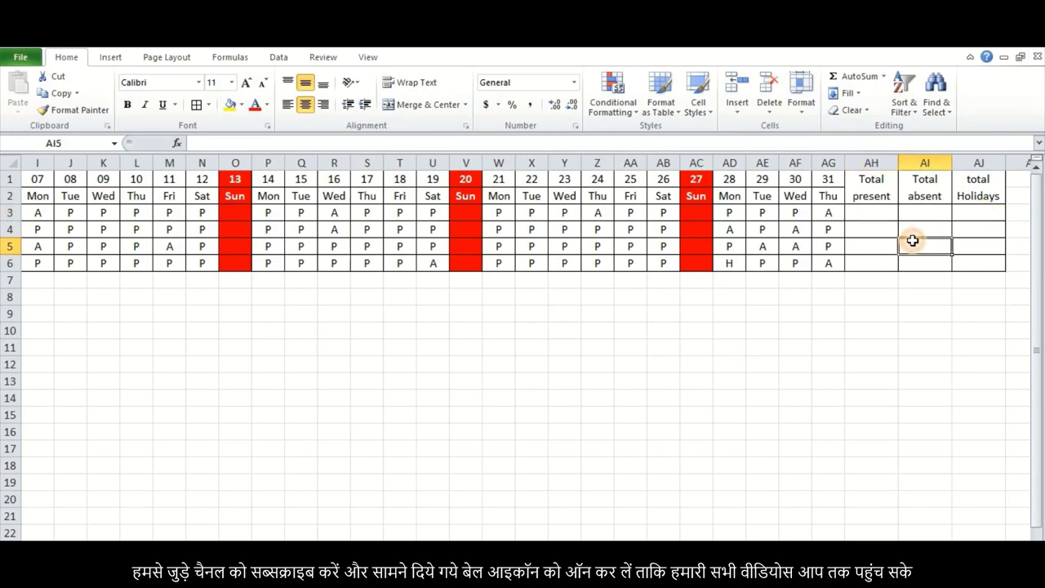
{"action": "left_click", "coordinate": [875, 213]}
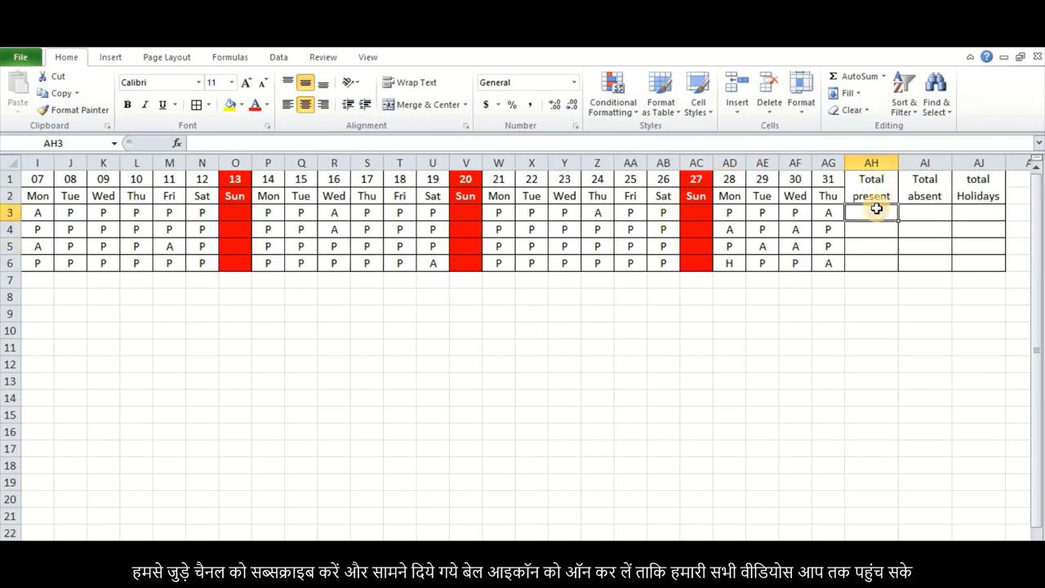
{"action": "type", "text": "="}
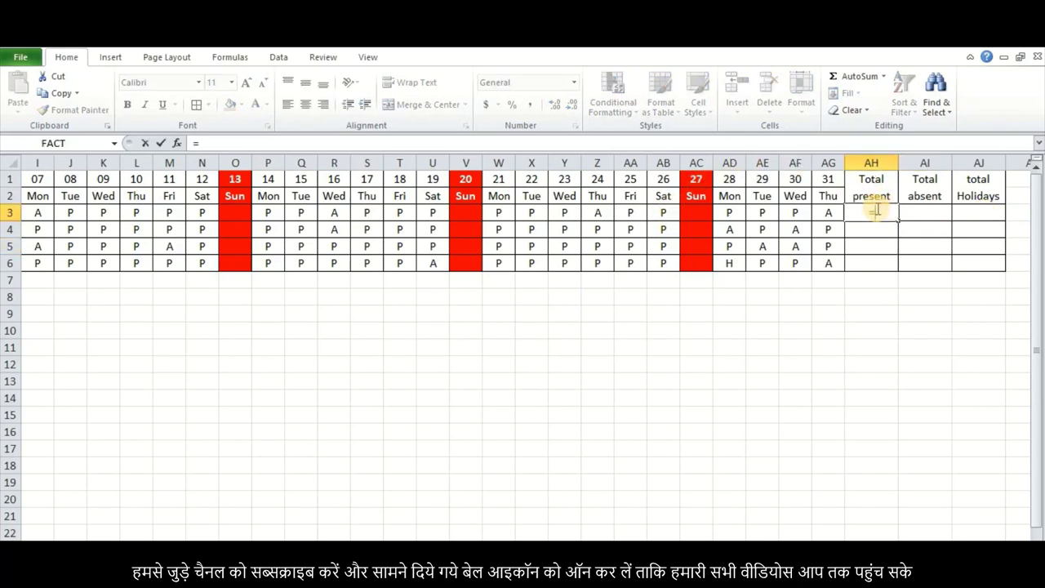
{"action": "type", "text": "countif"}
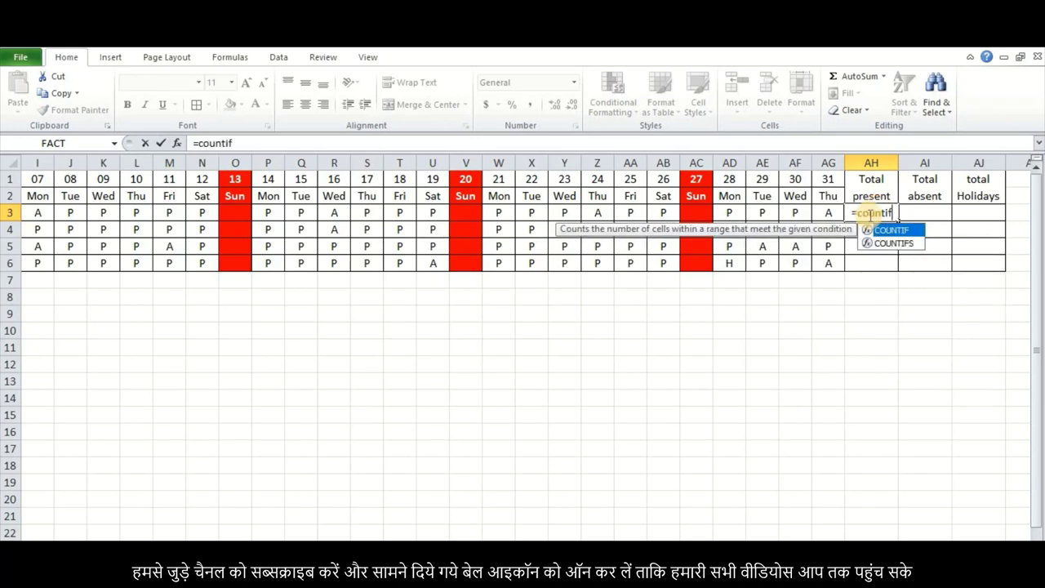
{"action": "key", "text": "Tab"}
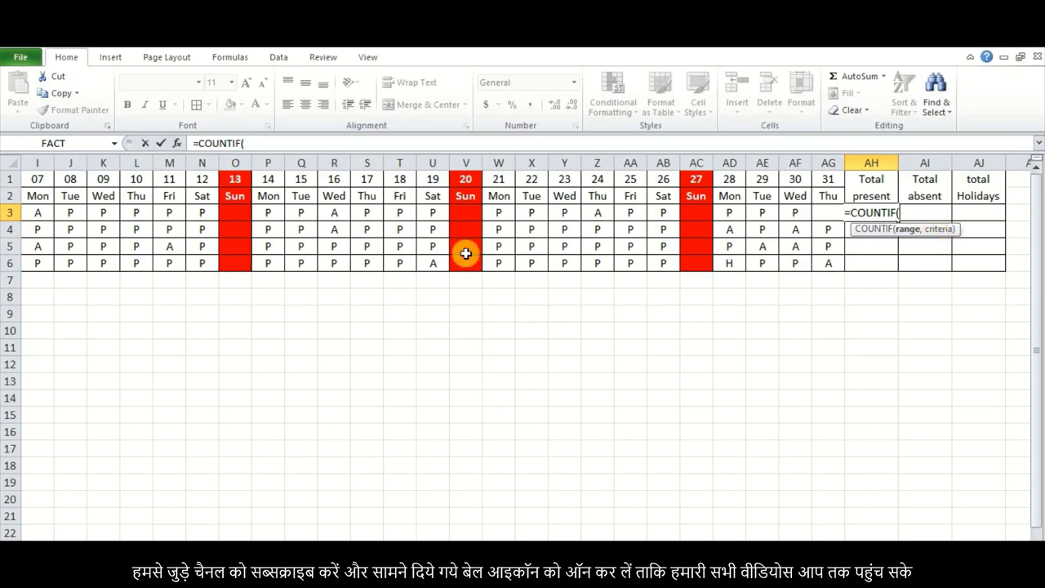
{"action": "scroll", "coordinate": [217, 209], "scroll_direction": "left", "scroll_amount": 3}
{"action": "left_click_drag", "start_coordinate": [171, 214], "coordinate": [950, 217]}
{"action": "type", "text": ","}
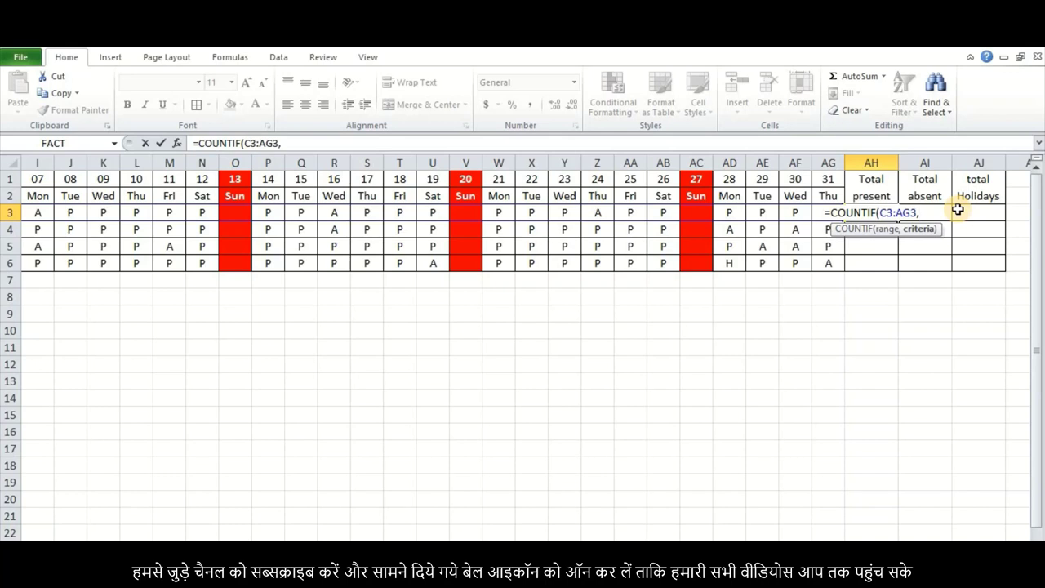
{"action": "type", "text": "\"P"}
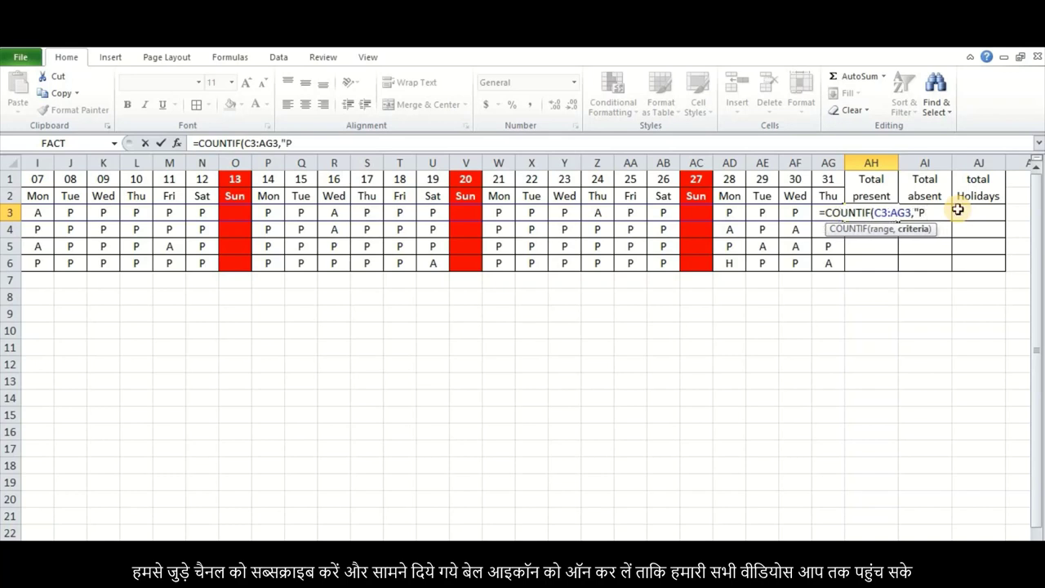
{"action": "type", "text": "\")"}
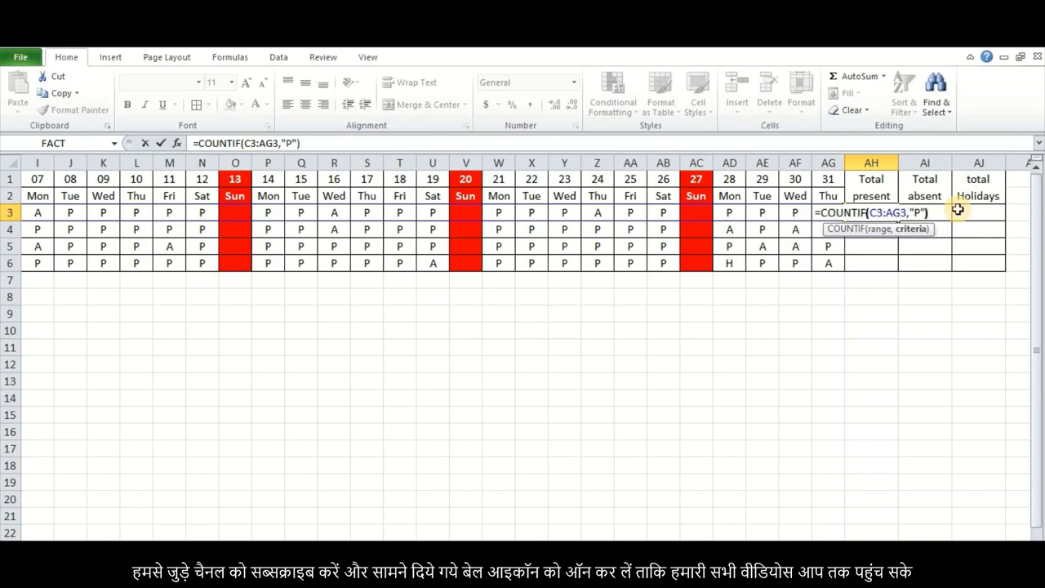
{"action": "key", "text": "Return"}
- Fill the present-count formula down to AH6, giving 23, 22, 20 and 24
{"action": "left_click", "coordinate": [880, 217]}
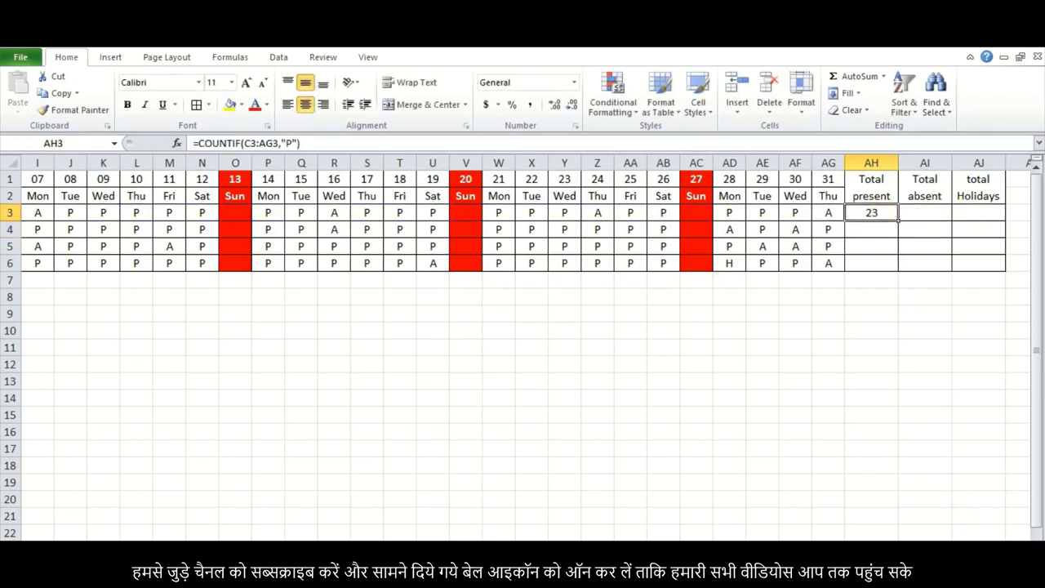
{"action": "scroll", "coordinate": [759, 210], "scroll_direction": "right", "scroll_amount": 1}
{"action": "scroll", "coordinate": [759, 210], "scroll_direction": "right", "scroll_amount": 1}
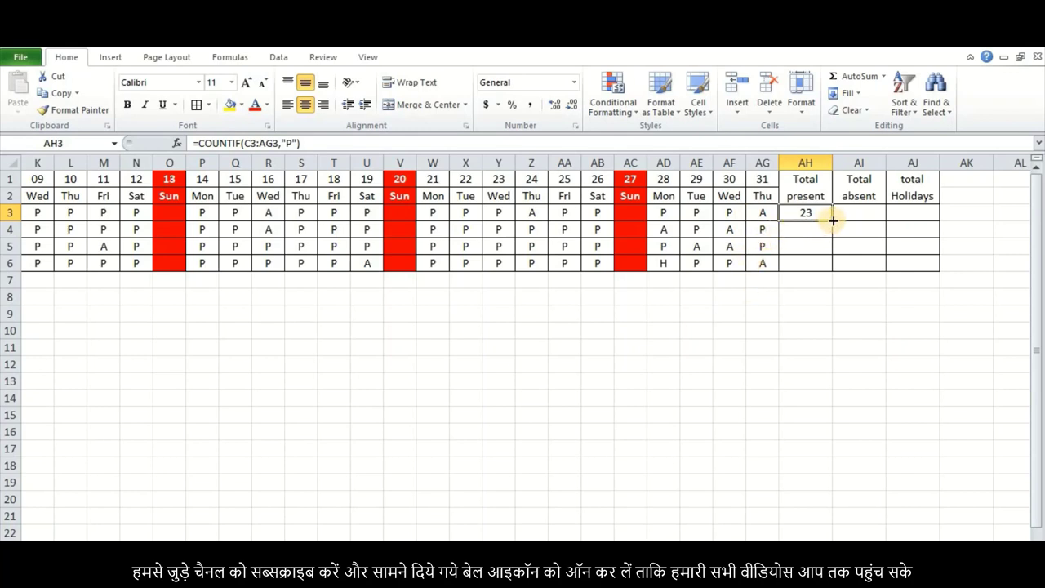
{"action": "left_click_drag", "start_coordinate": [832, 219], "coordinate": [830, 265]}
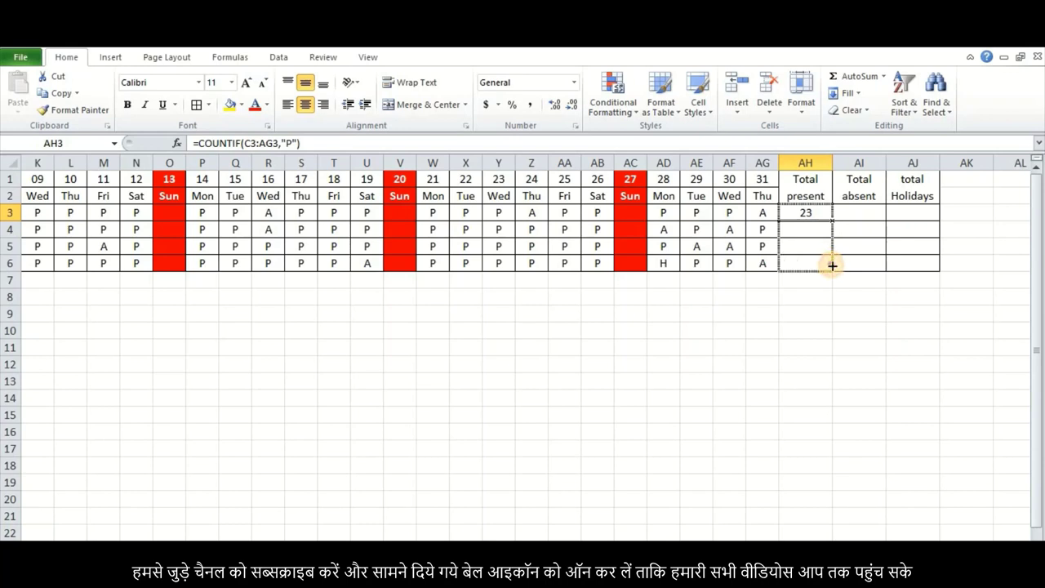
{"action": "left_click", "coordinate": [811, 312]}
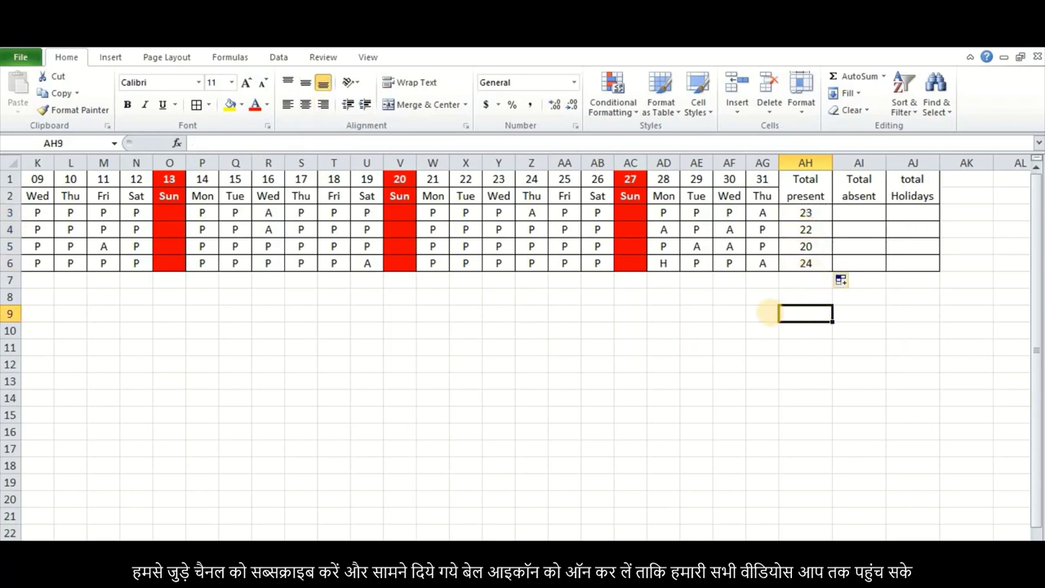
- Enter =COUNTIF(C3:AG3,"A") in AI3 to count the first person's absences
{"action": "left_click", "coordinate": [762, 313]}
{"action": "left_click", "coordinate": [859, 214]}
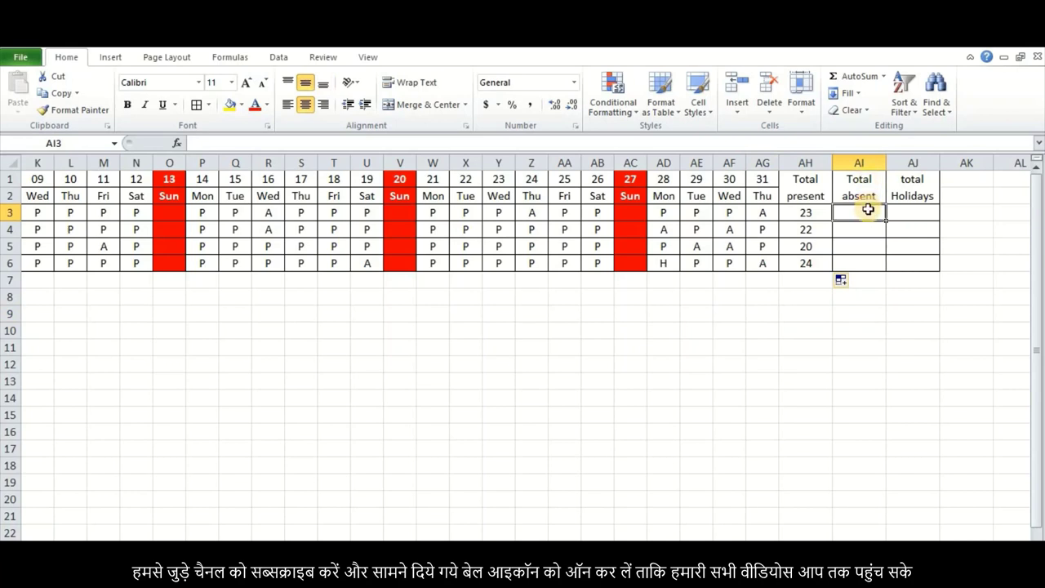
{"action": "type", "text": "=c"}
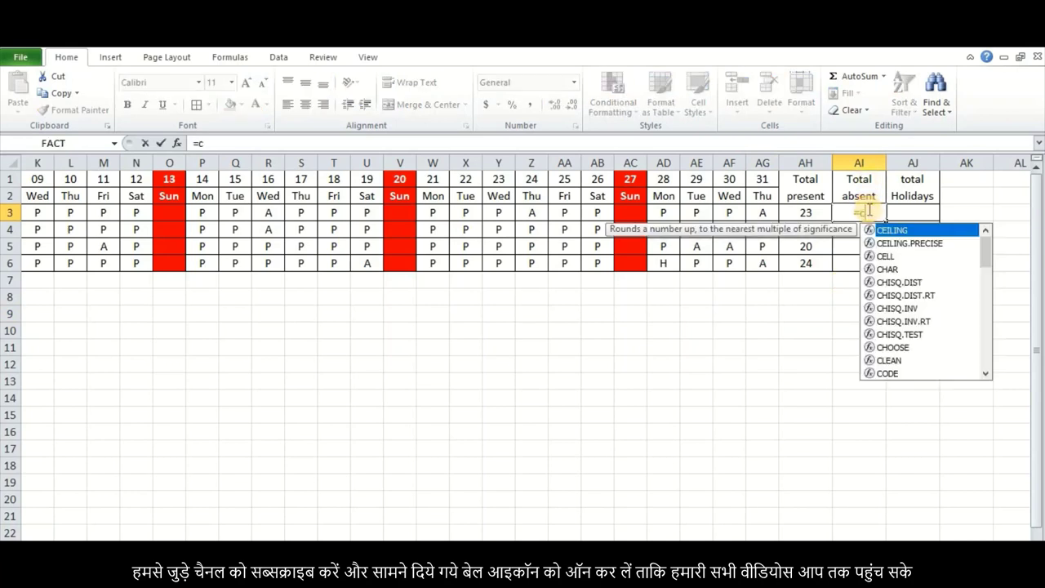
{"action": "type", "text": "ountif"}
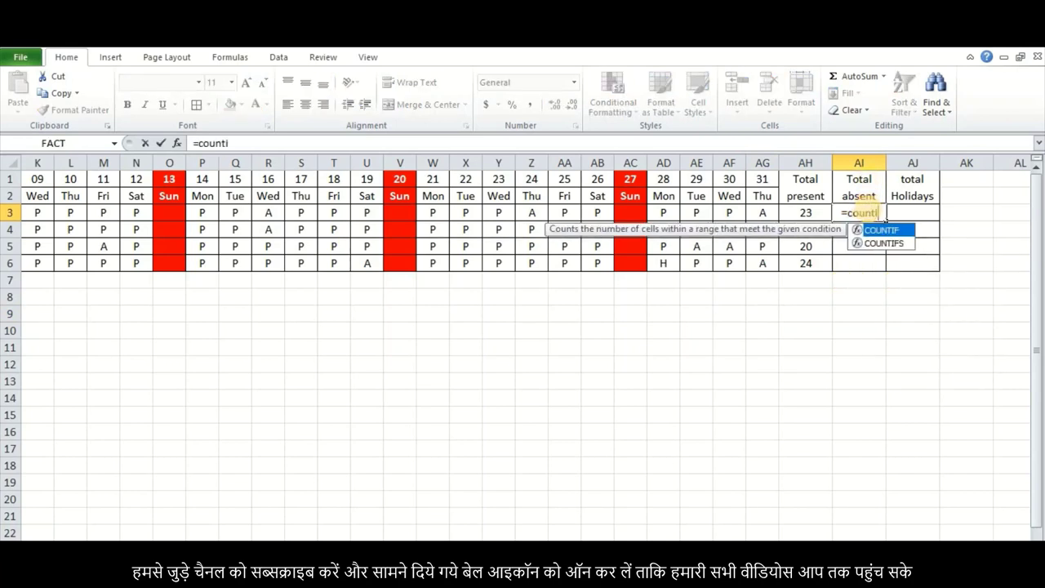
{"action": "key", "text": "Tab"}
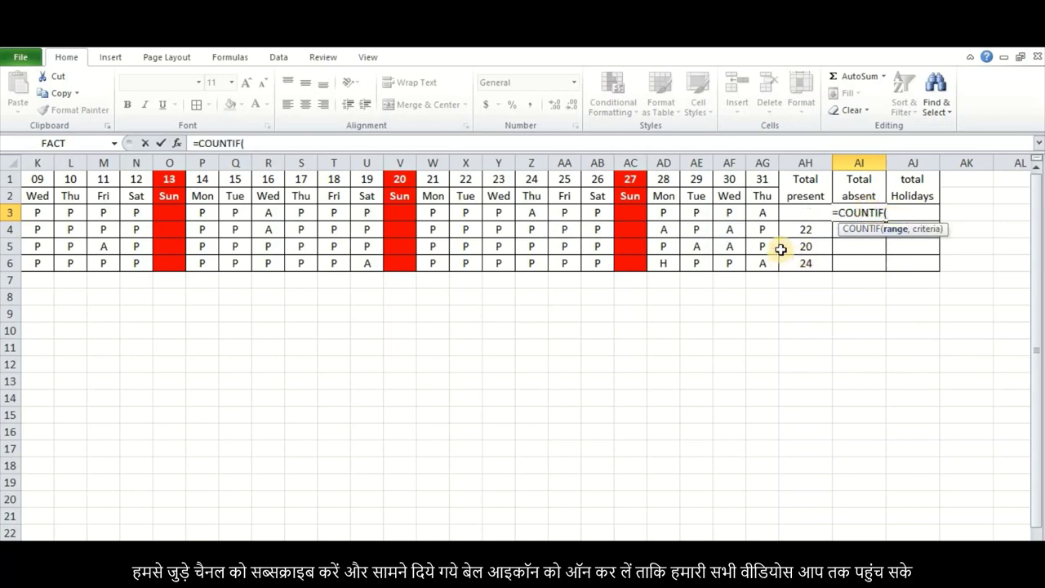
{"action": "scroll", "coordinate": [457, 433], "scroll_direction": "left", "scroll_amount": 10}
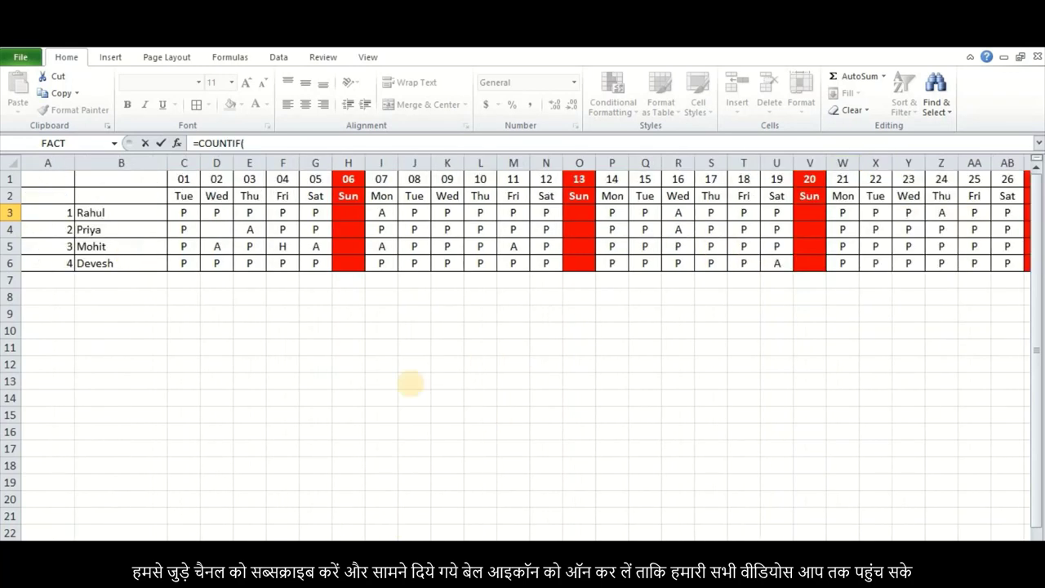
{"action": "left_click_drag", "start_coordinate": [184, 212], "coordinate": [872, 209]}
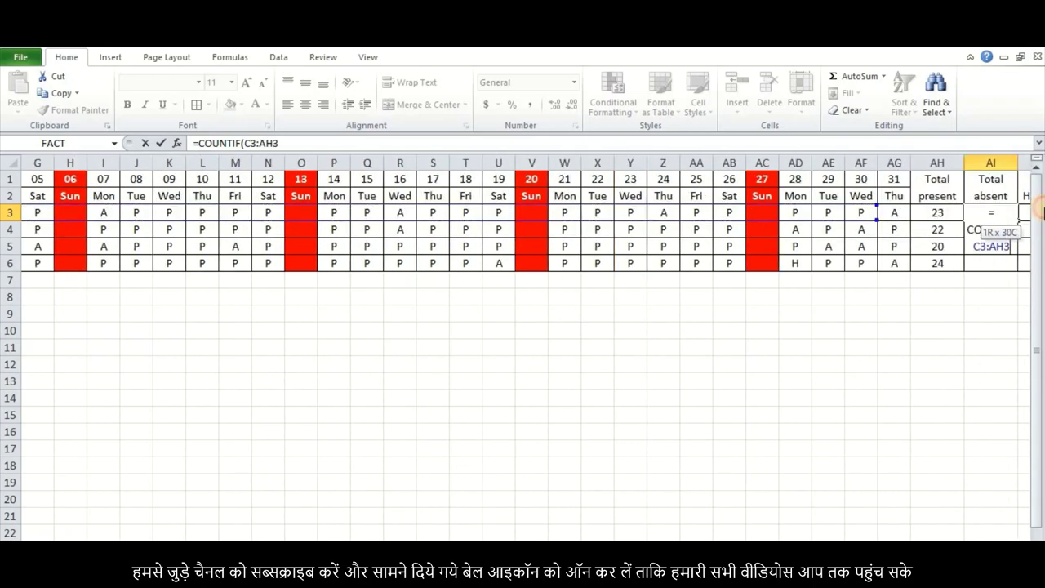
{"action": "left_click_drag", "start_coordinate": [872, 210], "coordinate": [1004, 212]}
{"action": "left_click_drag", "start_coordinate": [840, 231], "coordinate": [796, 212]}
{"action": "type", "text": ","}
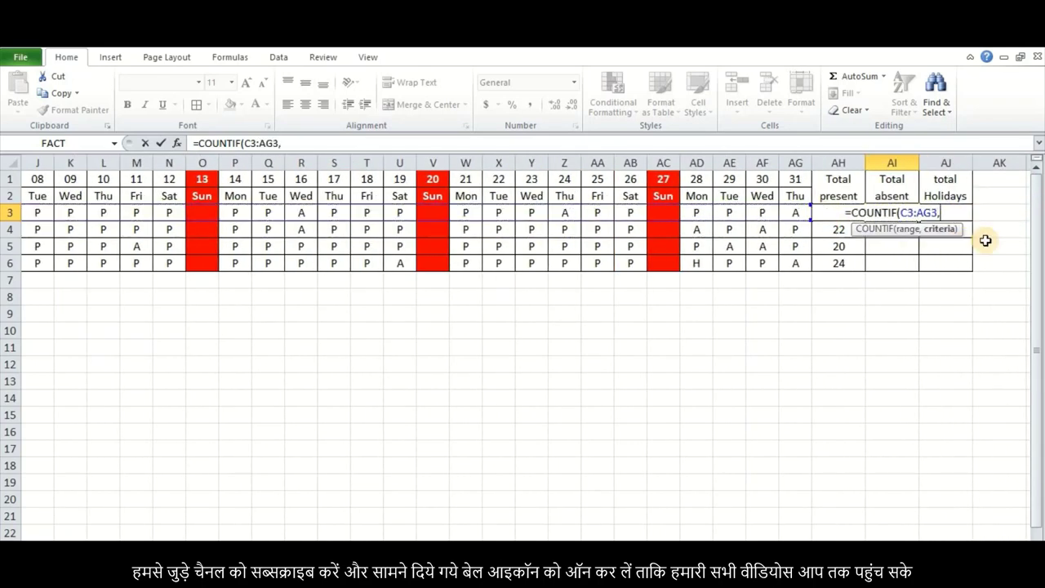
{"action": "type", "text": "\""}
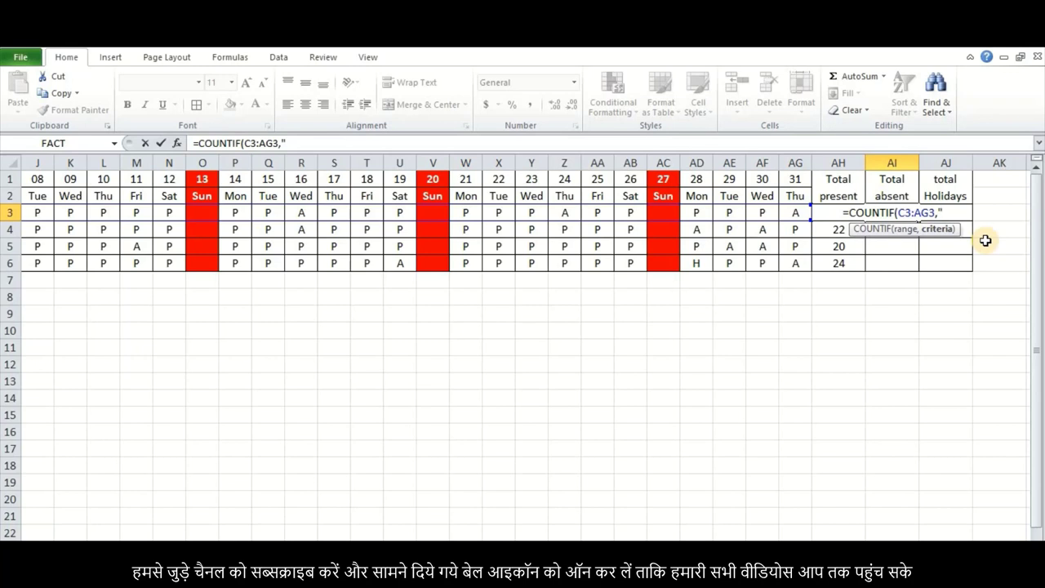
{"action": "type", "text": "A"}
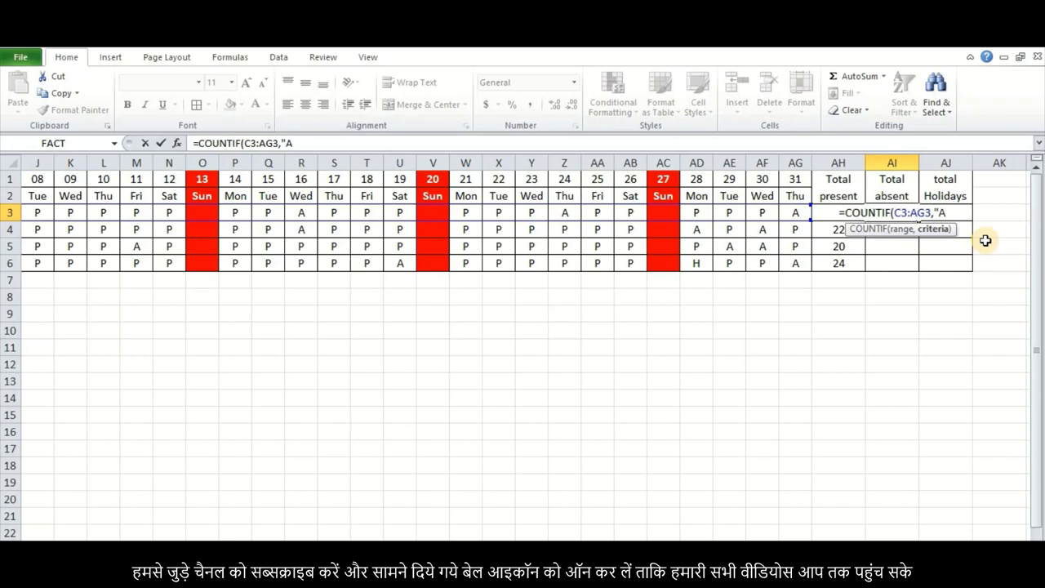
{"action": "type", "text": "\""}
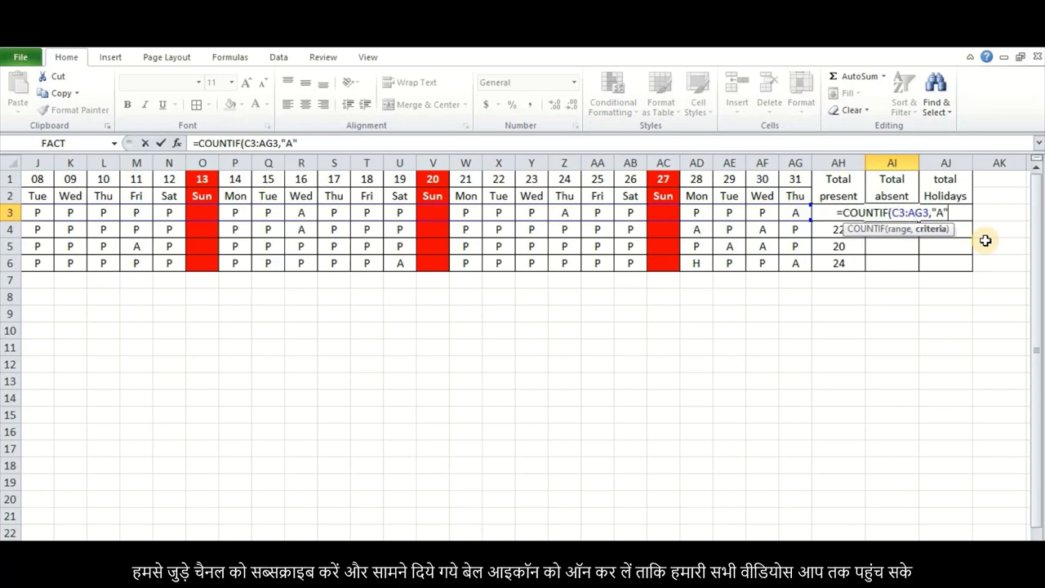
{"action": "type", "text": ")"}
{"action": "key", "text": "Return"}
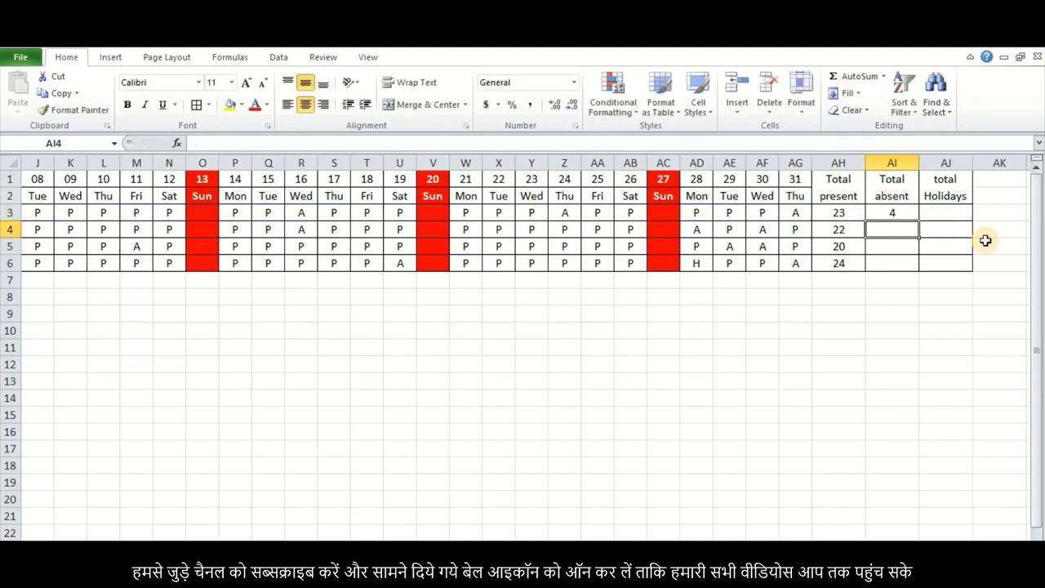
- Copy the absent-count formula down to AI6, giving 4, 4, 6 and 2
{"action": "left_click", "coordinate": [895, 212]}
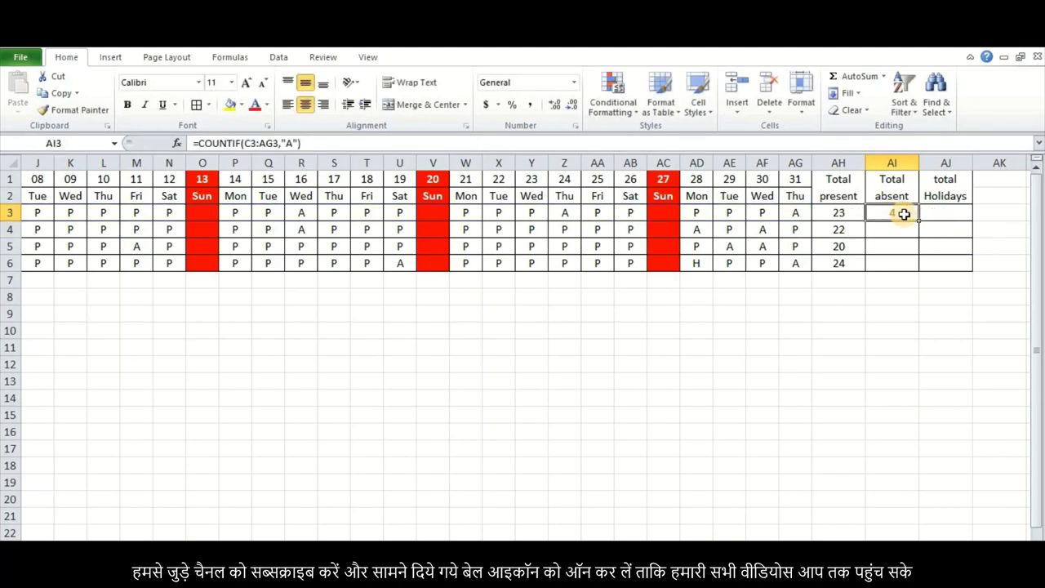
{"action": "left_click_drag", "start_coordinate": [918, 221], "coordinate": [919, 269]}
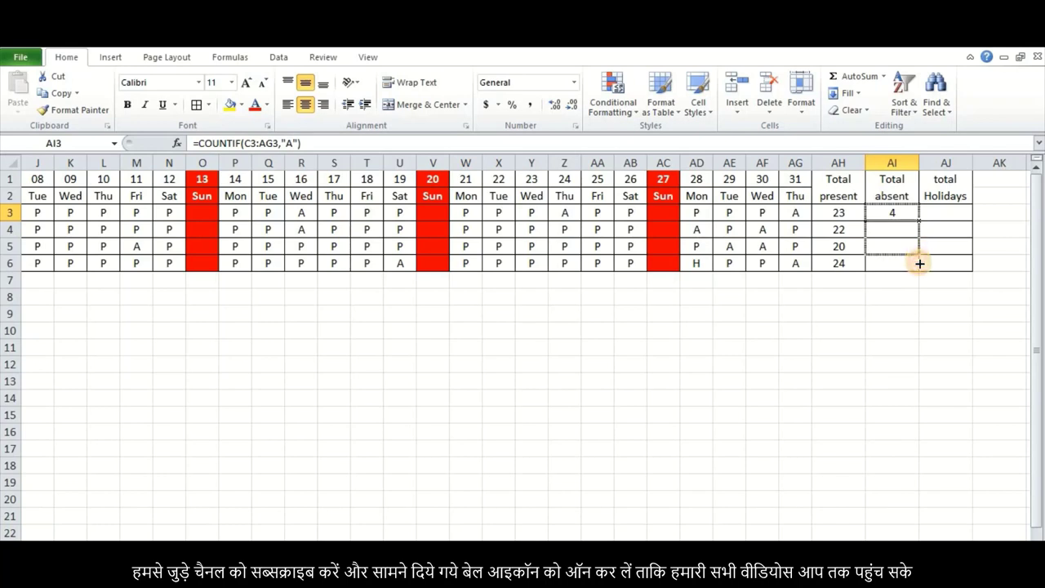
{"action": "left_click", "coordinate": [940, 214]}
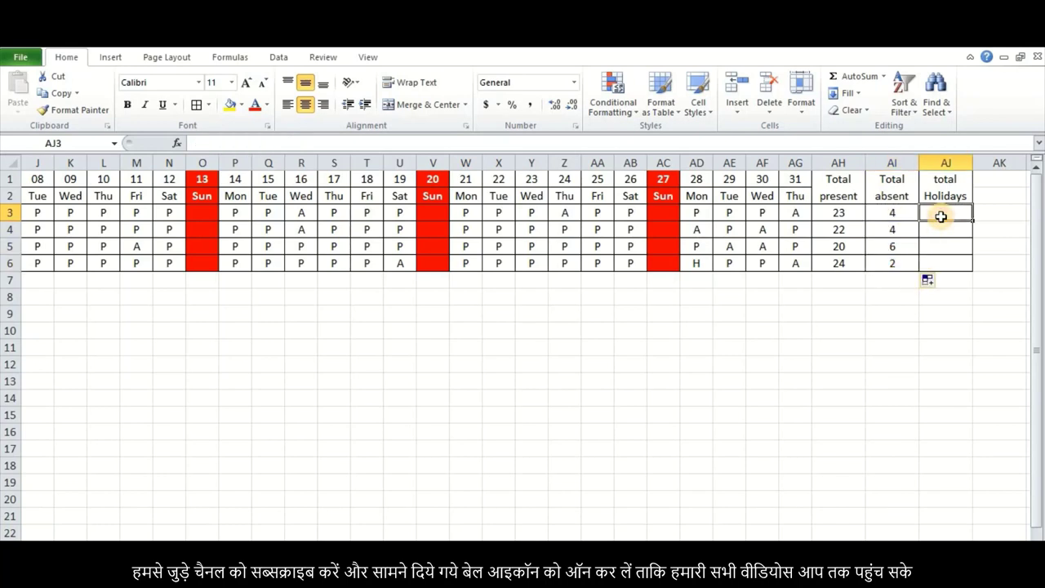
- Enter =COUNTIF(C3:AG3,"H") in AJ3 to count the first person's holidays
{"action": "type", "text": "="}
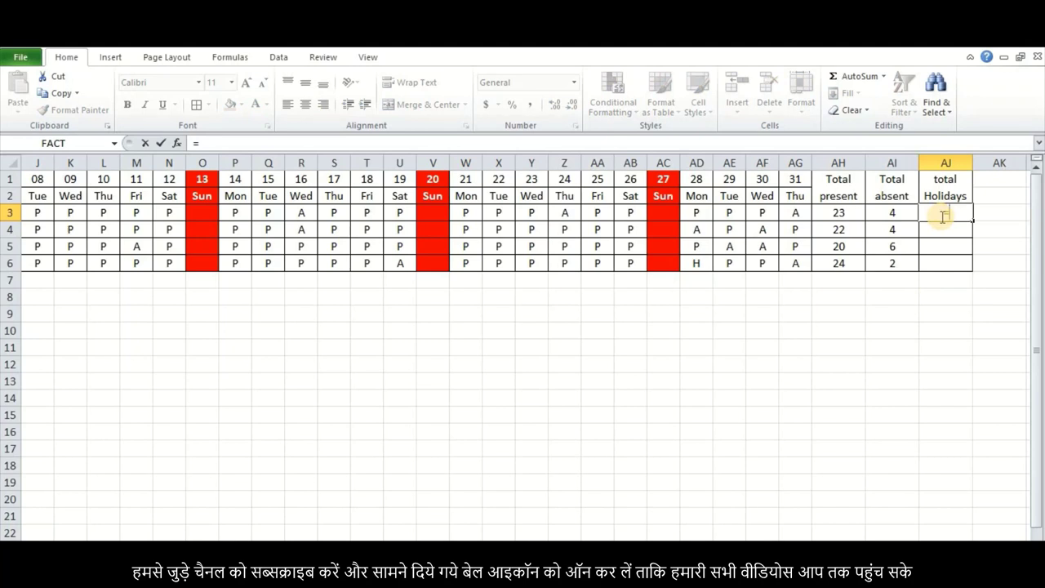
{"action": "type", "text": "countif"}
{"action": "key", "text": "Tab"}
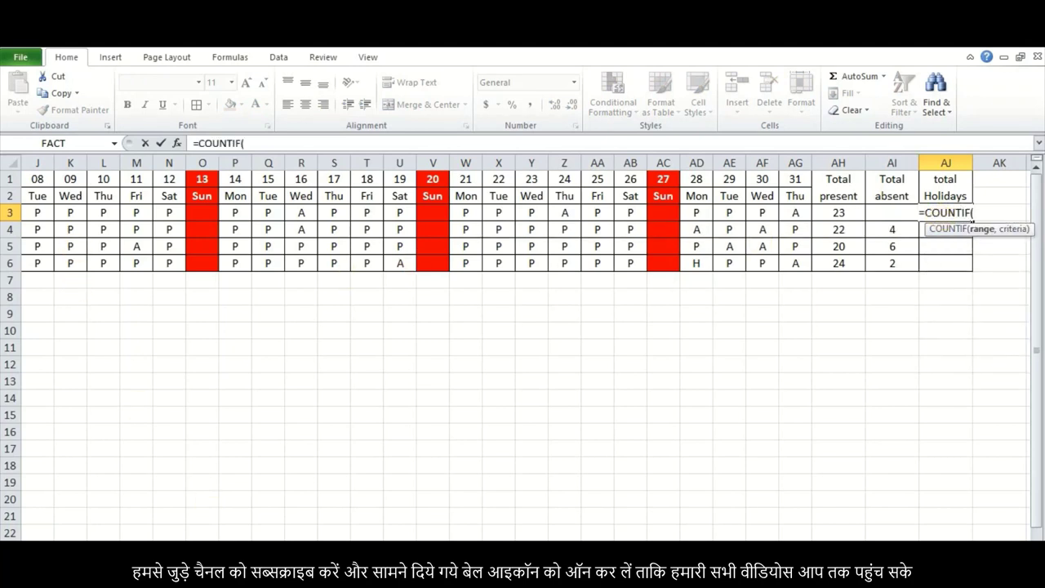
{"action": "scroll", "coordinate": [481, 384], "scroll_direction": "left", "scroll_amount": 5}
{"action": "left_click_drag", "start_coordinate": [186, 214], "coordinate": [762, 212]}
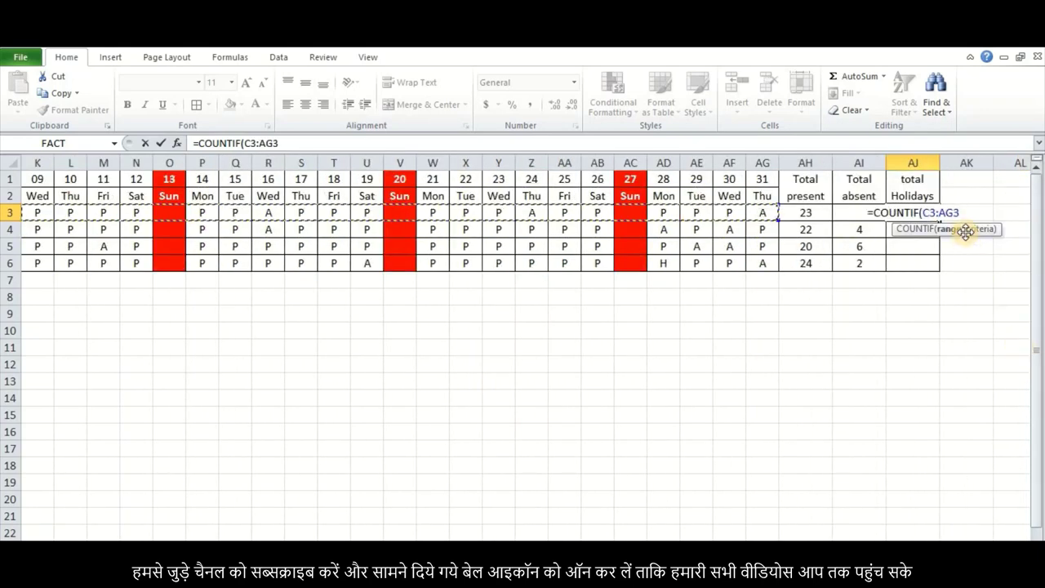
{"action": "type", "text": ","}
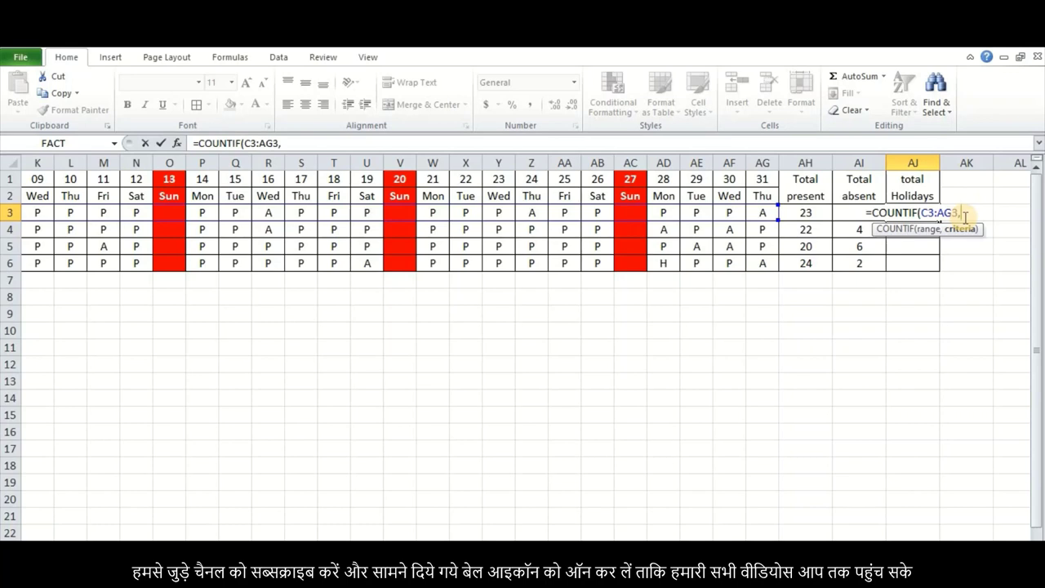
{"action": "type", "text": "\""}
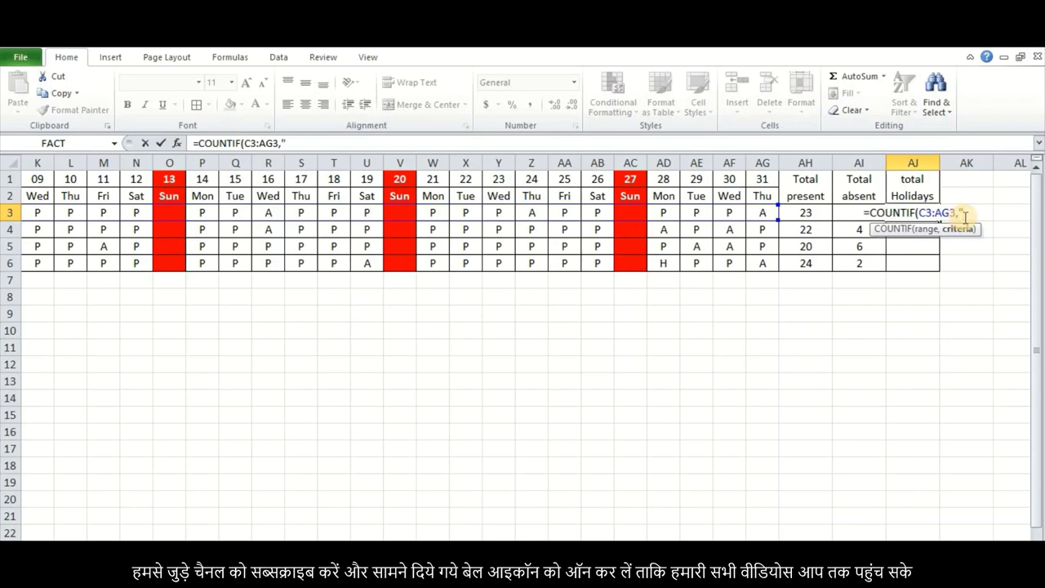
{"action": "type", "text": "H"}
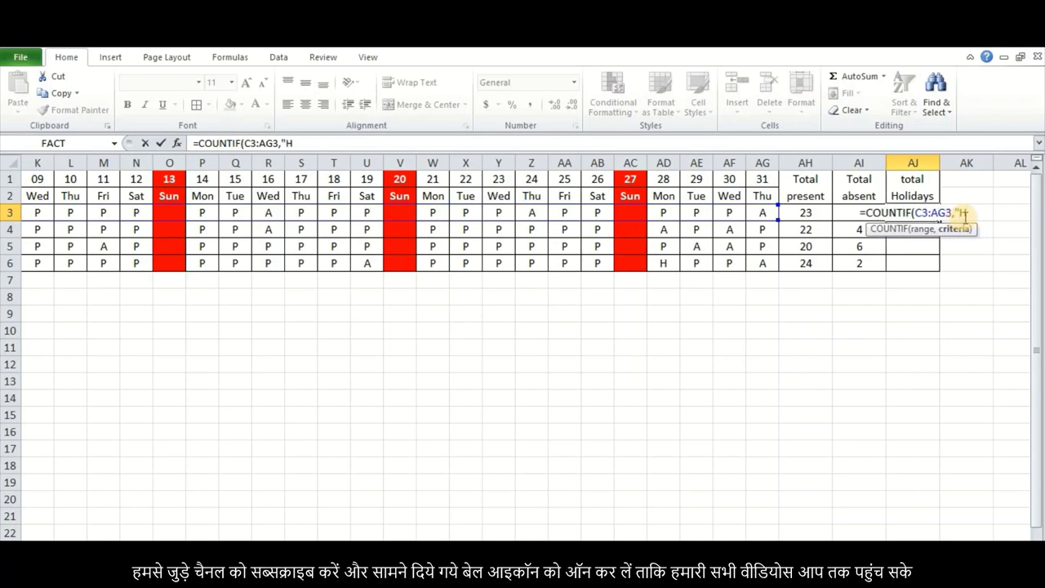
{"action": "type", "text": "\")"}
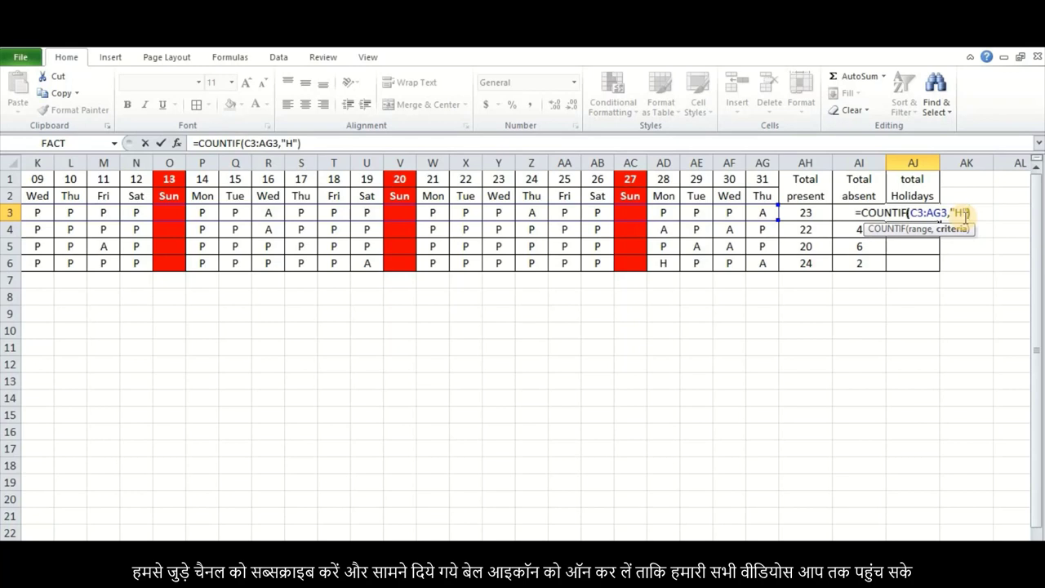
{"action": "key", "text": "Return"}
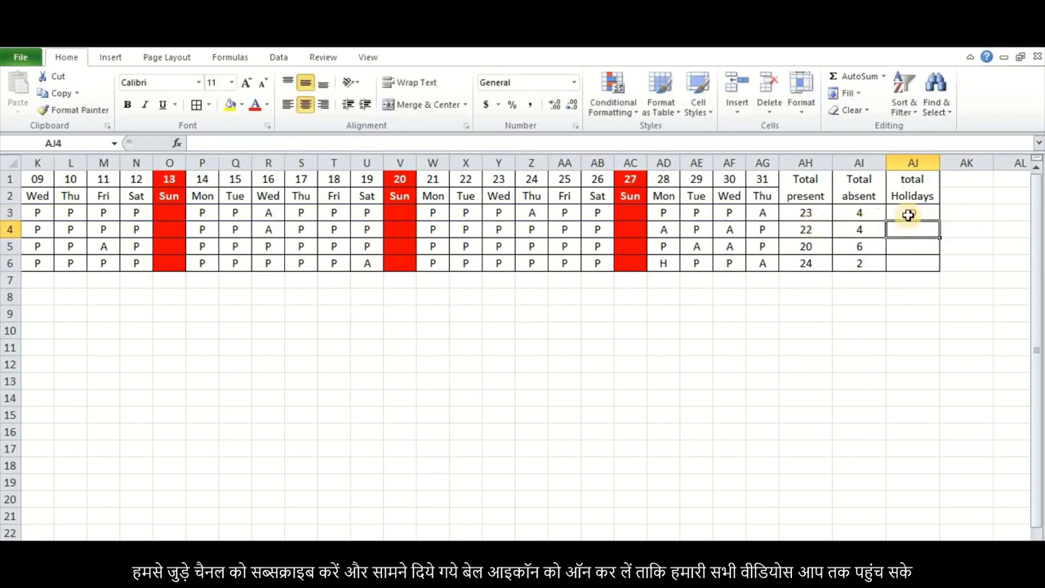
- Copy the holiday-count formula down to AJ6 and check it in AJ4
{"action": "left_click", "coordinate": [909, 215]}
{"action": "left_click_drag", "start_coordinate": [938, 221], "coordinate": [937, 264]}
{"action": "left_click", "coordinate": [923, 328]}
{"action": "left_click", "coordinate": [912, 231]}
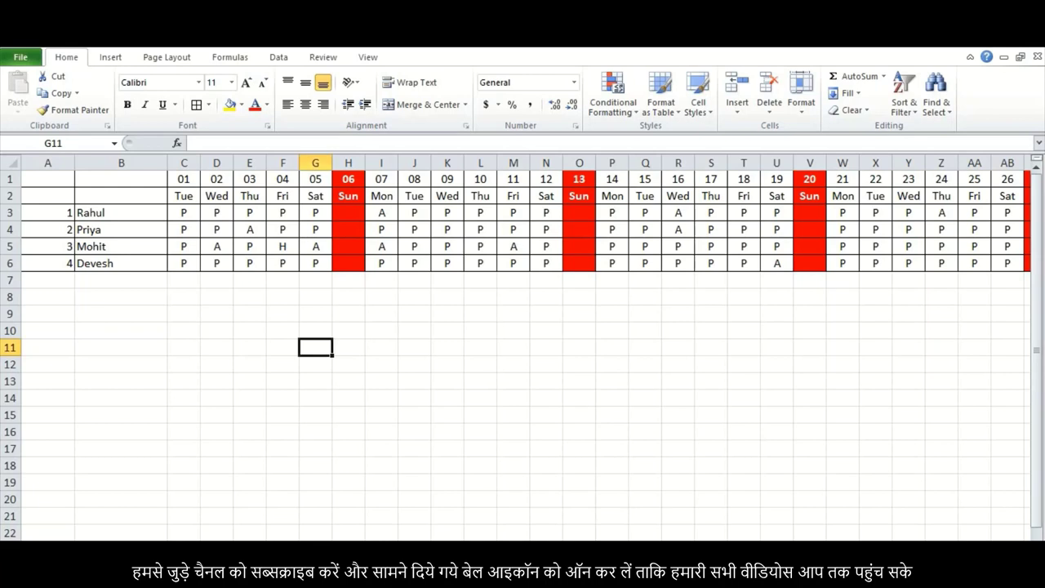
- Change Z4 (second person, day 24) to A, updating totals to 22 present, 5 absent
{"action": "scroll", "coordinate": [529, 348], "scroll_direction": "right", "scroll_amount": 4}
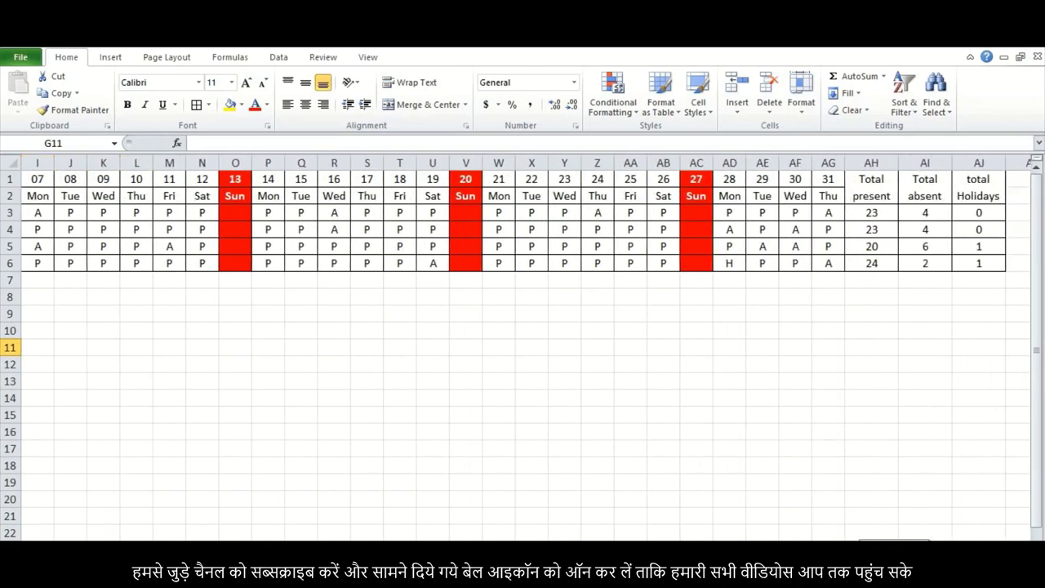
{"action": "left_click", "coordinate": [598, 230]}
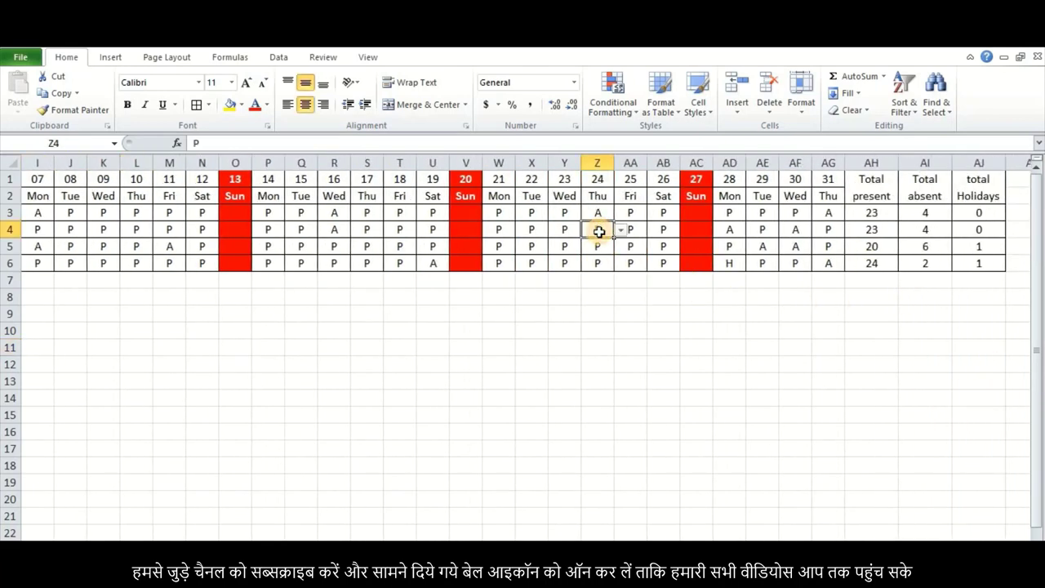
{"action": "left_click", "coordinate": [622, 231]}
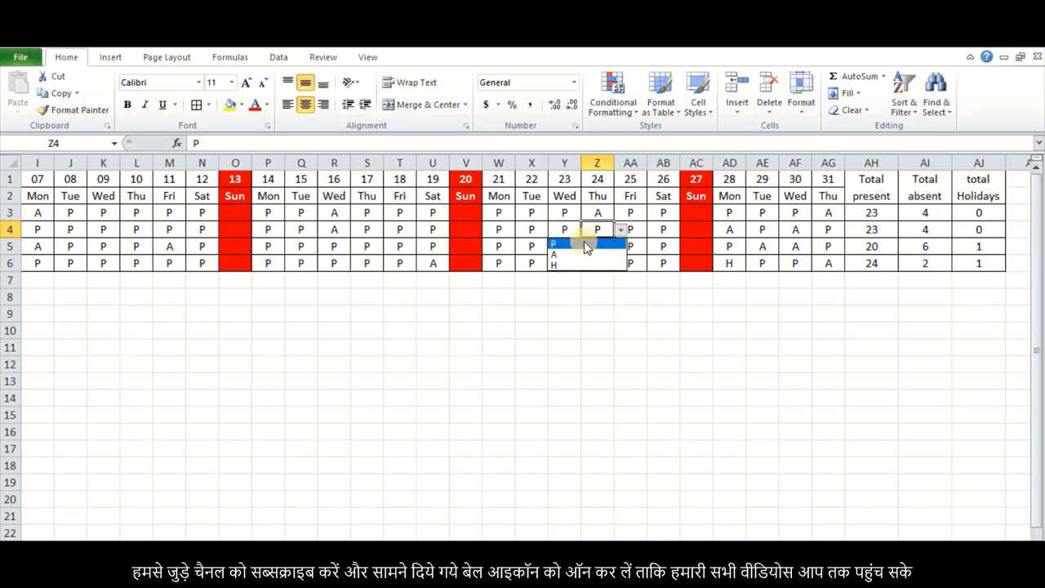
{"action": "left_click", "coordinate": [573, 253]}
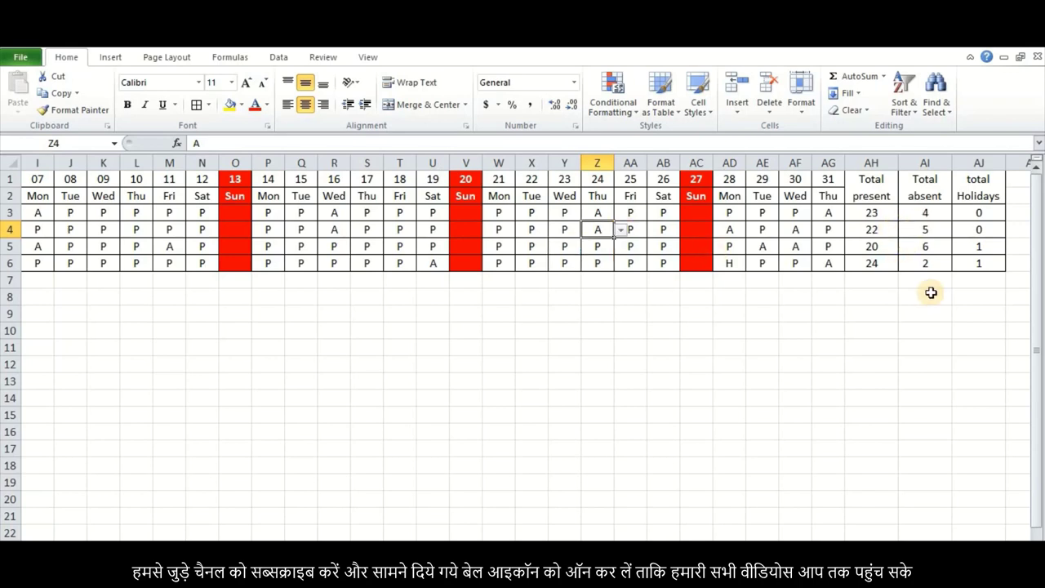
{"action": "scroll", "coordinate": [962, 246], "scroll_direction": "left", "scroll_amount": 4}
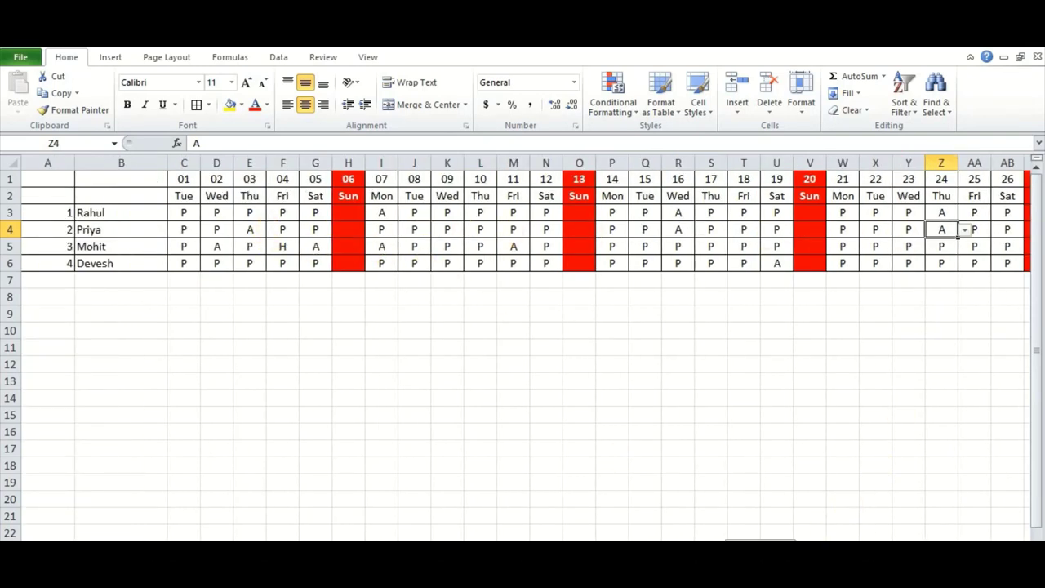
{"action": "scroll", "coordinate": [804, 282], "scroll_direction": "right", "scroll_amount": 4}
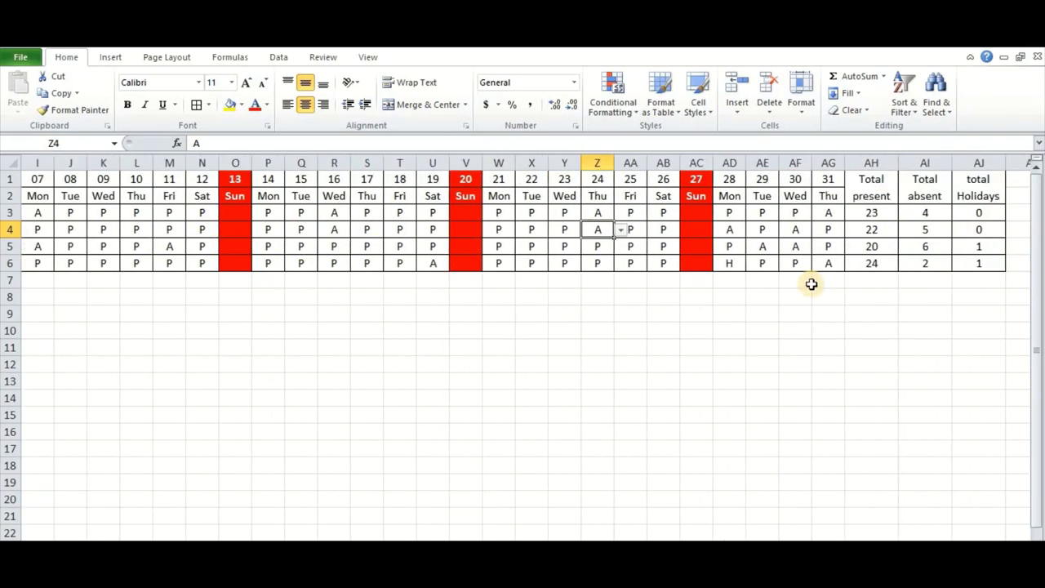
{"action": "left_click", "coordinate": [618, 310]}
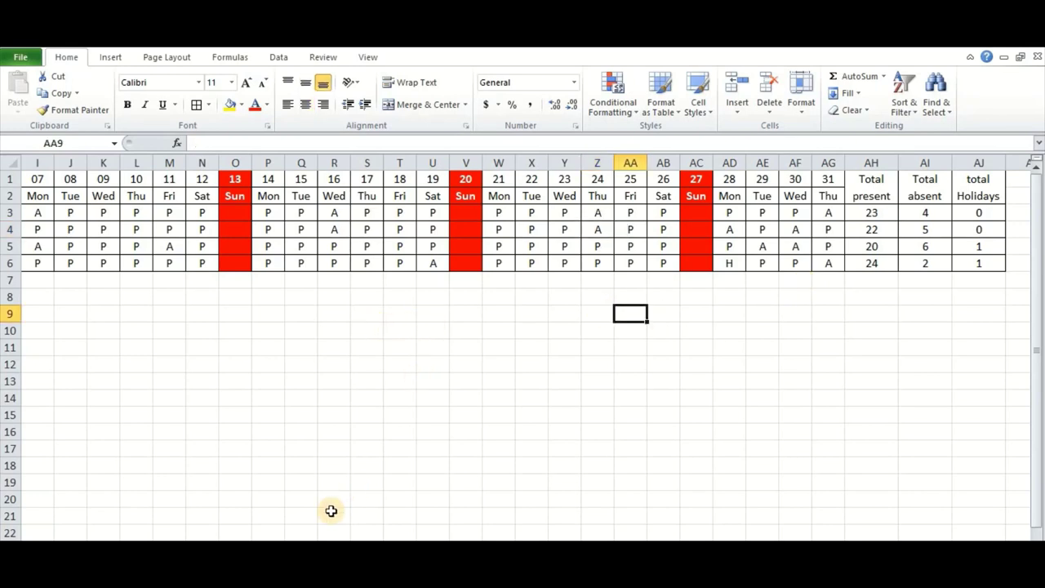